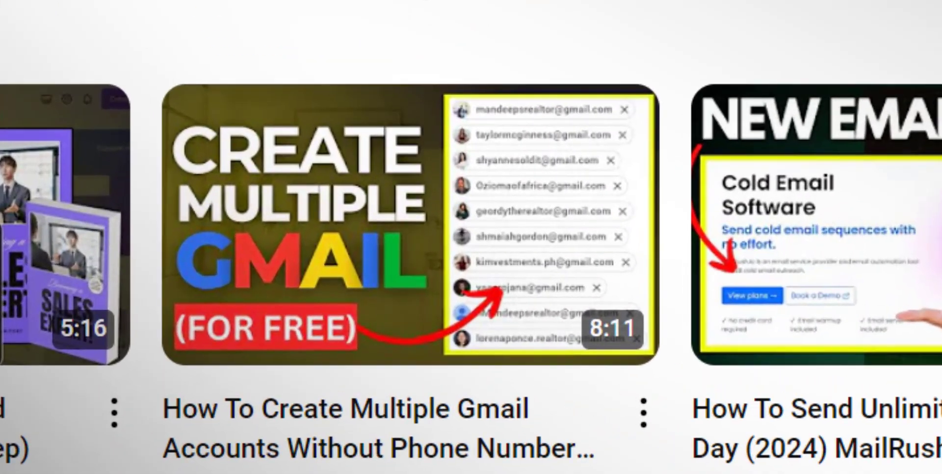
Step: Start creating a Google account for personal use
{"action": "mouse_move", "coordinate": [420, 343]}
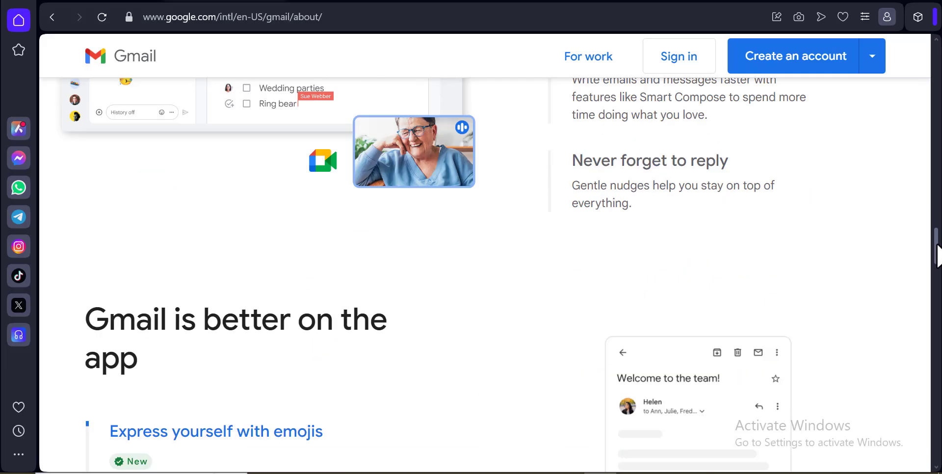
{"action": "scroll", "coordinate": [937, 256], "scroll_direction": "down", "scroll_amount": 15}
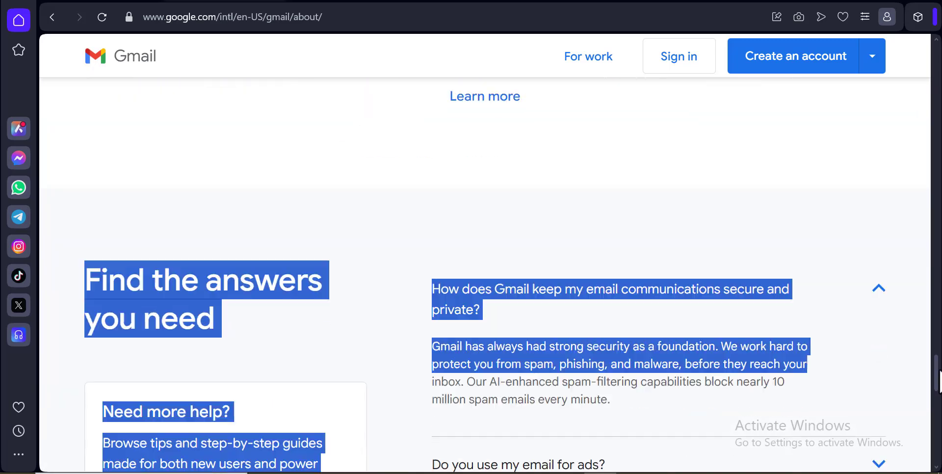
{"action": "scroll", "coordinate": [938, 256], "scroll_direction": "up", "scroll_amount": 20}
{"action": "left_click", "coordinate": [230, 378]}
{"action": "scroll", "coordinate": [211, 344], "scroll_direction": "down", "scroll_amount": 3}
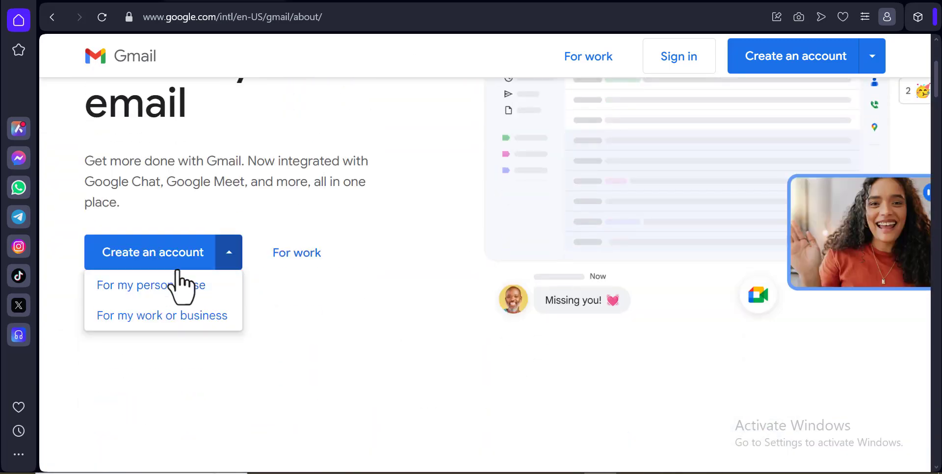
{"action": "left_click", "coordinate": [183, 284]}
Step: Enter the first and last name and continue to the next step
{"action": "left_click", "coordinate": [579, 262]}
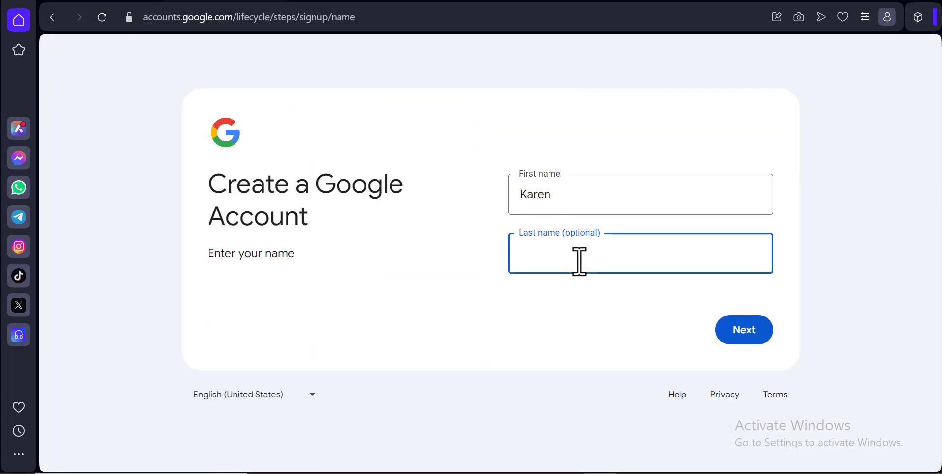
{"action": "key", "text": "Return"}
{"action": "left_click", "coordinate": [578, 189]}
Step: Set the birthday to March 20, 1992, choose a gender, and continue
{"action": "left_click", "coordinate": [537, 244]}
{"action": "left_click", "coordinate": [629, 190]}
{"action": "type", "text": "20"}
{"action": "key", "text": "Tab"}
{"action": "type", "text": "1992"}
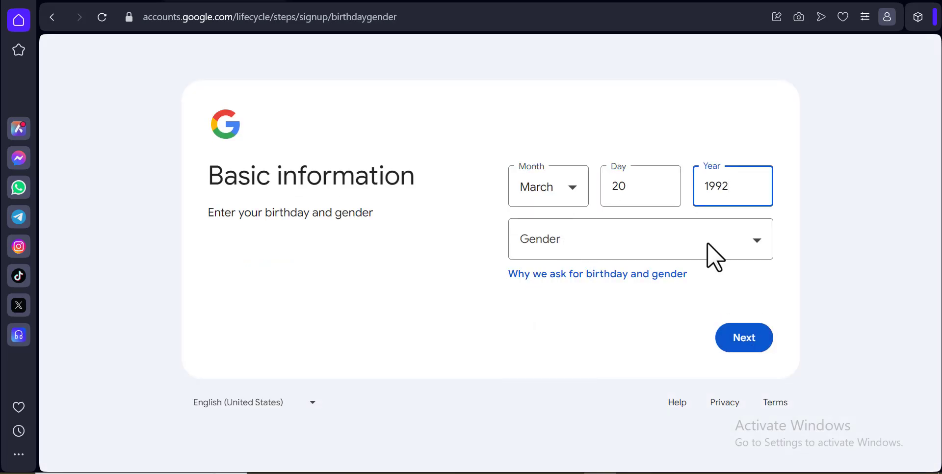
{"action": "left_click", "coordinate": [708, 248]}
{"action": "left_click", "coordinate": [709, 265]}
{"action": "left_click", "coordinate": [737, 339]}
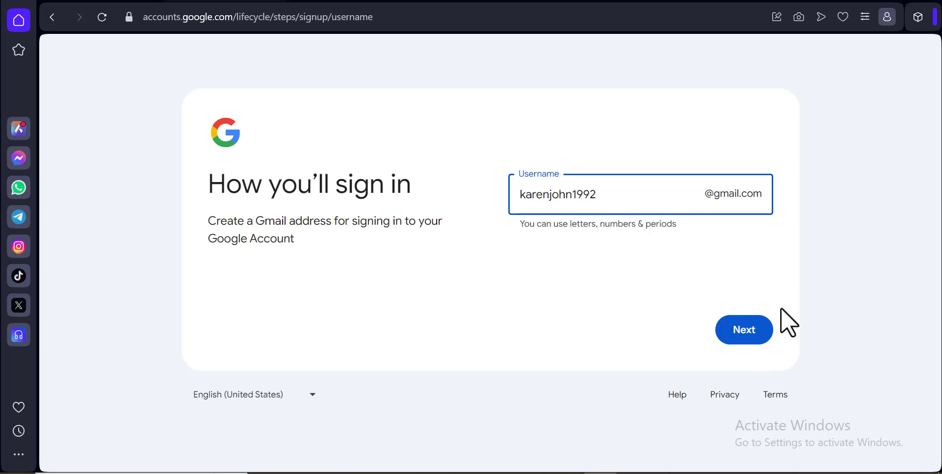
Step: Choose a Gmail username, edit it when taken, then enter a password
{"action": "left_click", "coordinate": [747, 335]}
{"action": "type", "text": "k"}
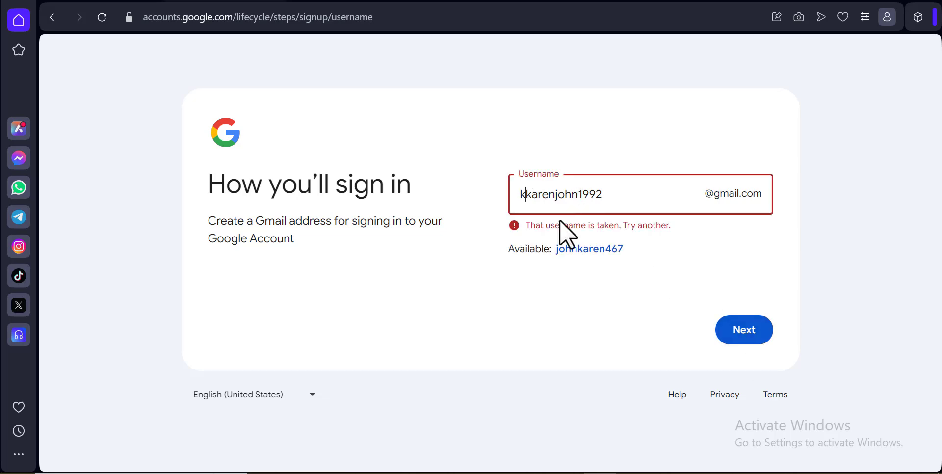
{"action": "left_click", "coordinate": [747, 331]}
{"action": "type", "text": "••••••••••••••"}
{"action": "left_click", "coordinate": [630, 243]}
Step: Confirm the password and resubmit with a longer one after rejection
{"action": "type", "text": "••••••••••••••"}
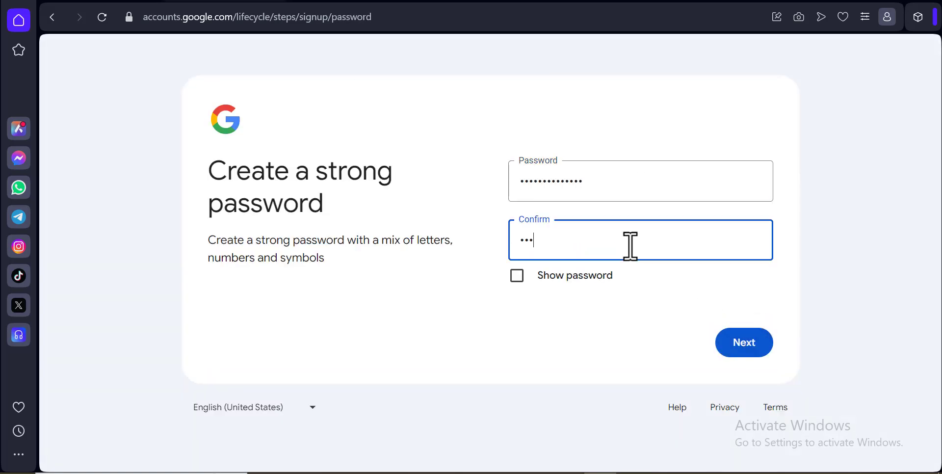
{"action": "left_click", "coordinate": [626, 337]}
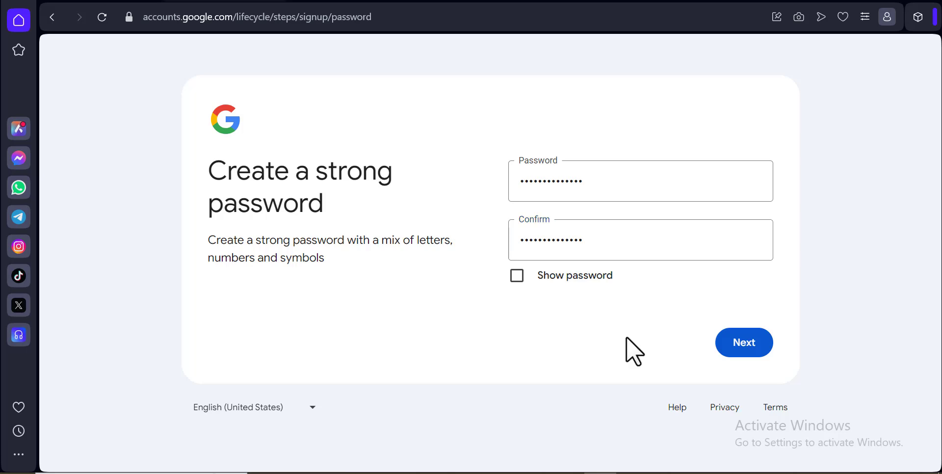
{"action": "left_click", "coordinate": [750, 345]}
{"action": "type", "text": "••••••••••"}
{"action": "left_click", "coordinate": [633, 237]}
{"action": "type", "text": "••••••••••"}
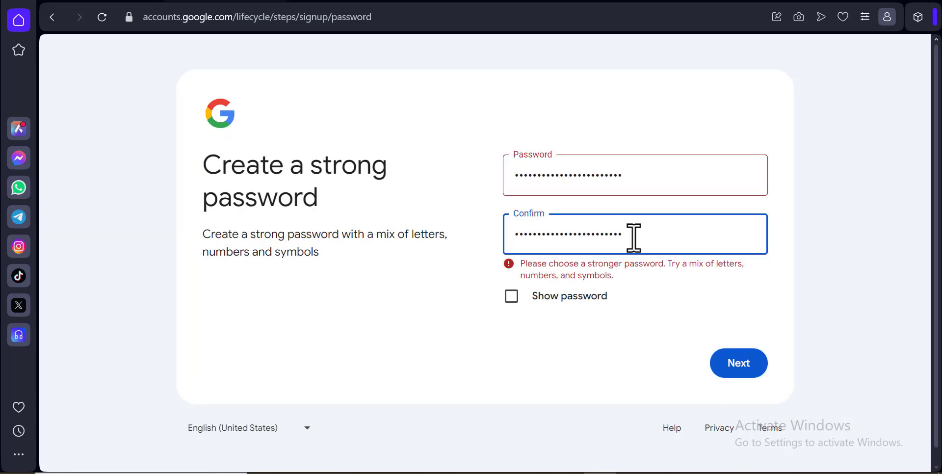
{"action": "left_click", "coordinate": [642, 288]}
{"action": "left_click", "coordinate": [738, 363]}
Step: Replace both password fields with a stronger matching password and continue past the phone page
{"action": "left_click", "coordinate": [511, 296]}
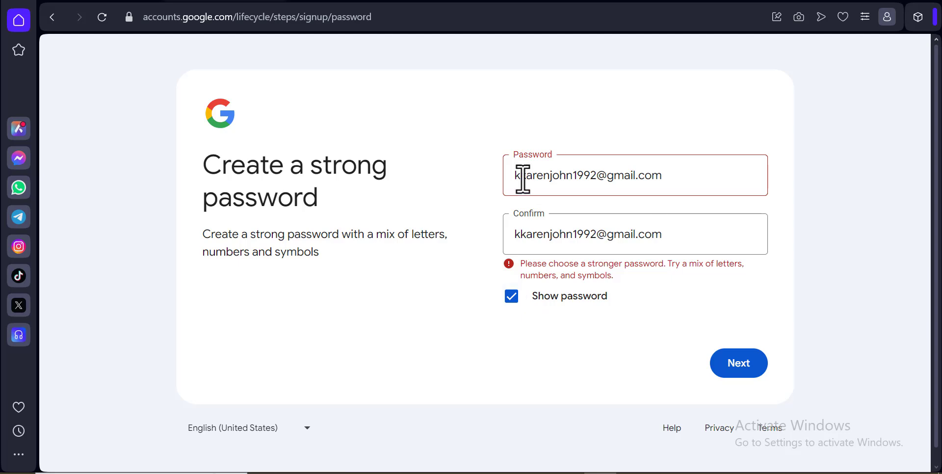
{"action": "left_click", "coordinate": [617, 233]}
{"action": "left_click", "coordinate": [511, 297]}
{"action": "left_click", "coordinate": [512, 296]}
{"action": "triple_click", "coordinate": [690, 240]}
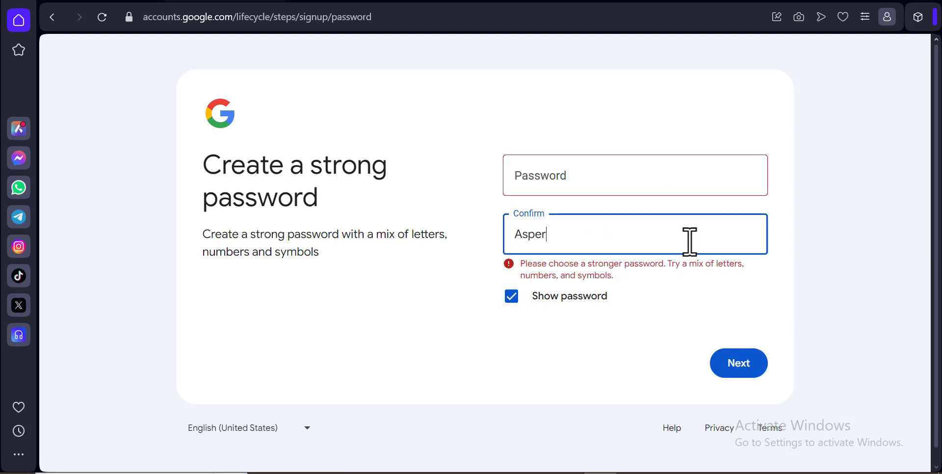
{"action": "key", "text": "ctrl+a"}
{"action": "key", "text": "ctrl+c"}
{"action": "key", "text": "shift+Tab"}
{"action": "key", "text": "ctrl+v"}
{"action": "left_click", "coordinate": [741, 365]}
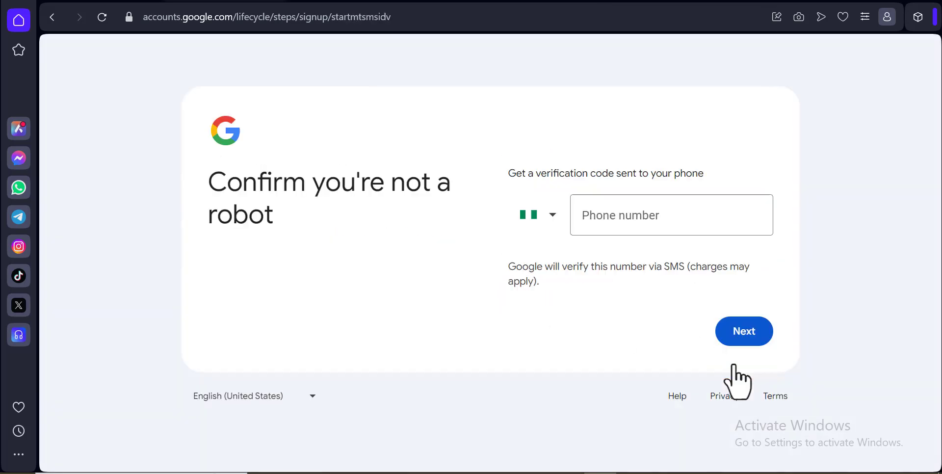
{"action": "left_click", "coordinate": [742, 335]}
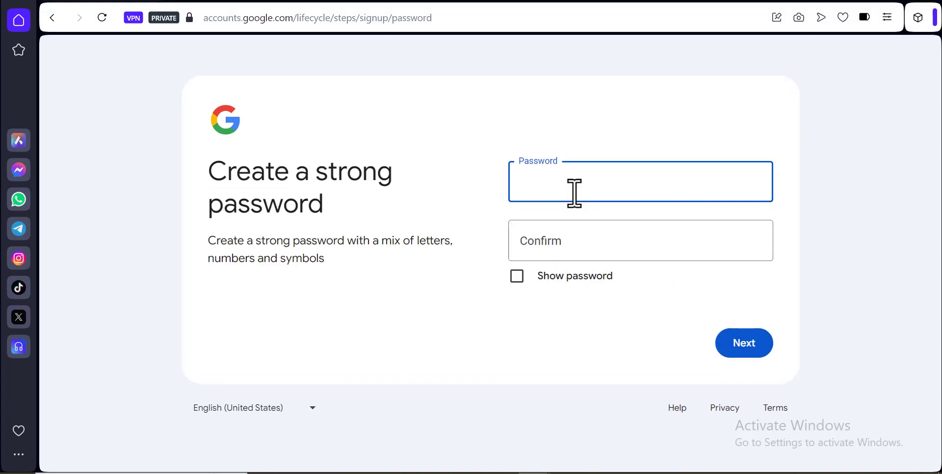
Step: Type a new password, confirm it, and submit to reach the recovery email step
{"action": "left_click", "coordinate": [583, 237]}
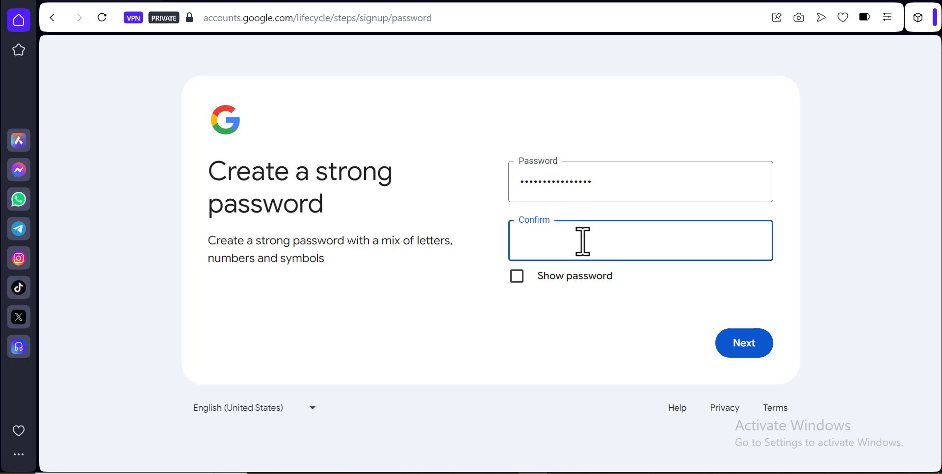
{"action": "left_click", "coordinate": [745, 343]}
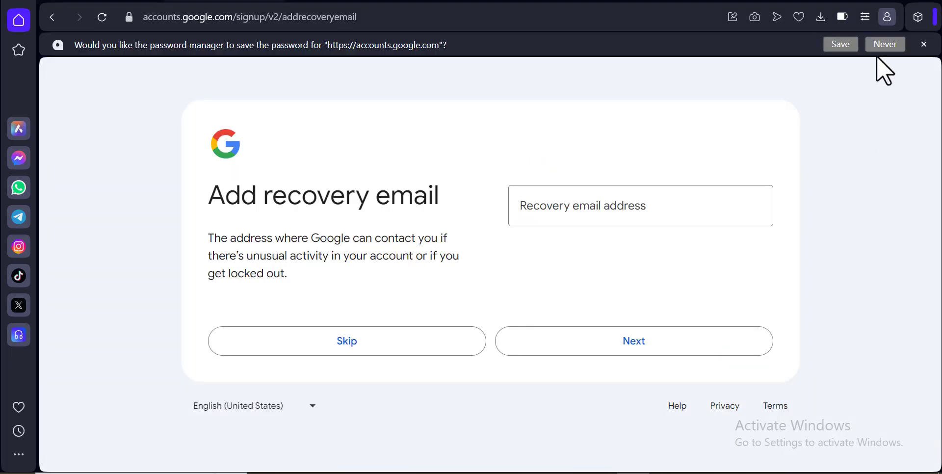
Step: Decline Opera's save-password offer and skip the recovery email
{"action": "left_click", "coordinate": [847, 49]}
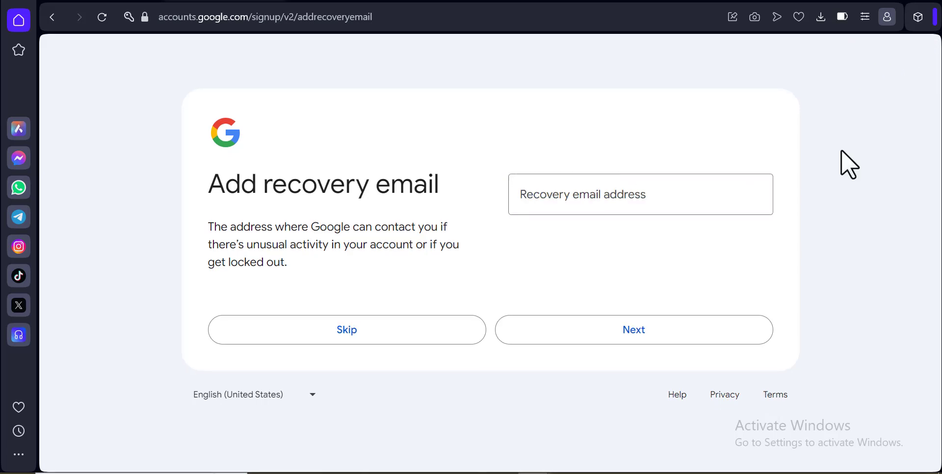
{"action": "left_click", "coordinate": [682, 202]}
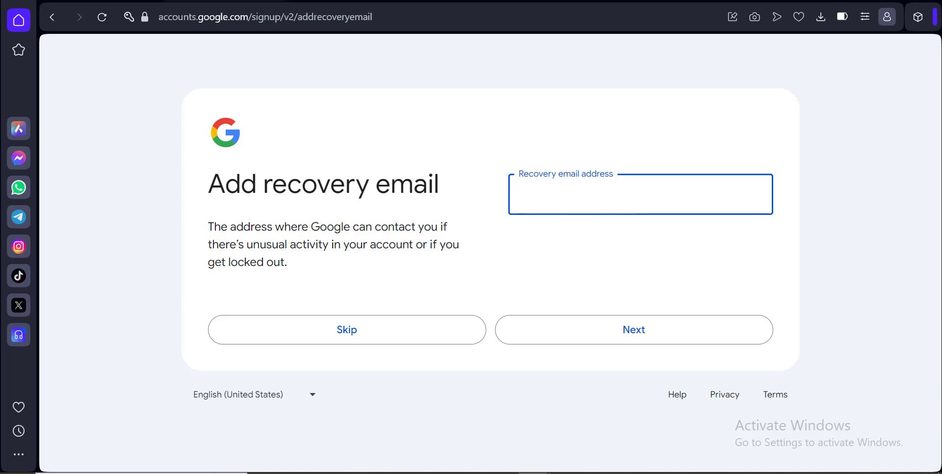
{"action": "left_click", "coordinate": [557, 195]}
{"action": "left_click", "coordinate": [357, 335]}
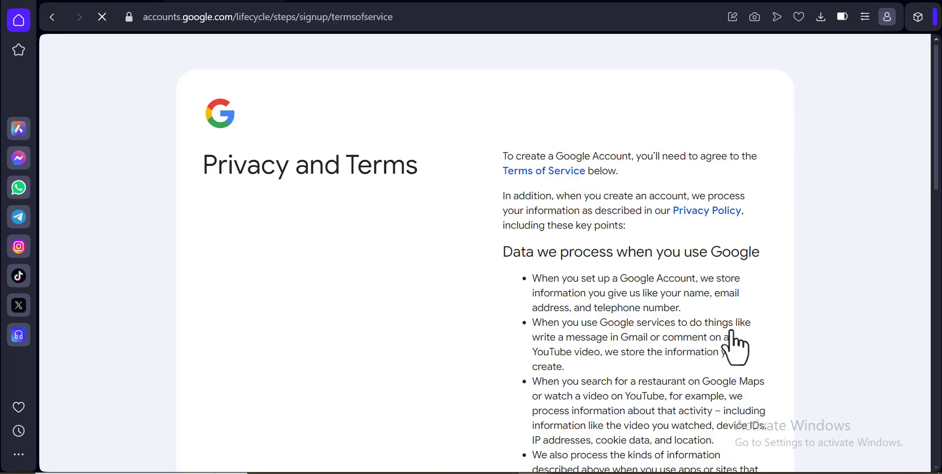
Step: Expand More options on the Privacy and Terms page and click I agree
{"action": "left_click_drag", "start_coordinate": [937, 164], "coordinate": [936, 408]}
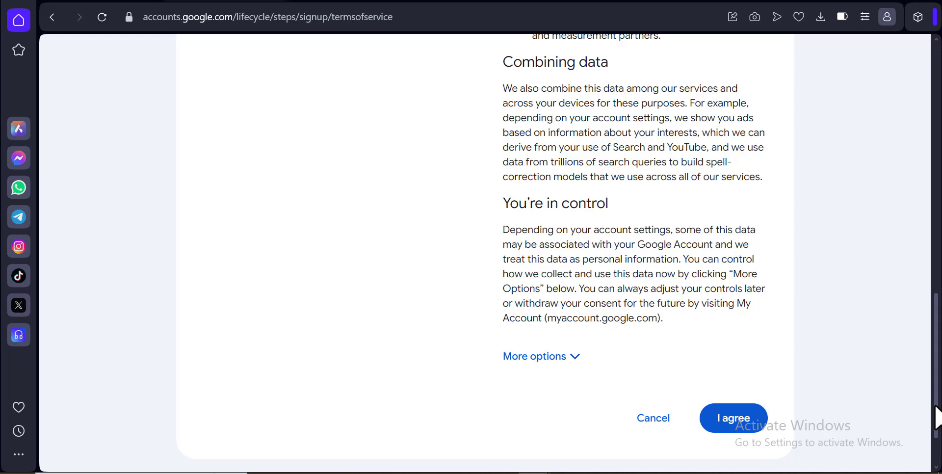
{"action": "left_click_drag", "start_coordinate": [937, 417], "coordinate": [936, 431]}
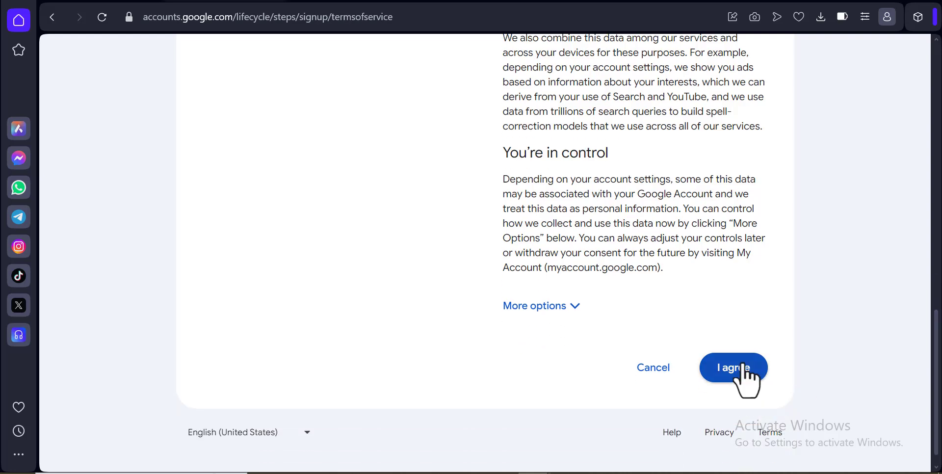
{"action": "left_click", "coordinate": [569, 307]}
{"action": "left_click_drag", "start_coordinate": [936, 263], "coordinate": [936, 442]}
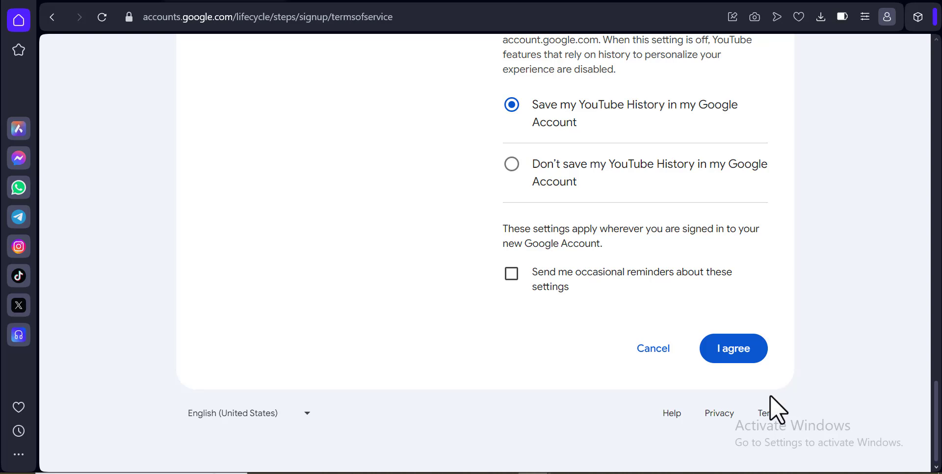
{"action": "left_click", "coordinate": [736, 348]}
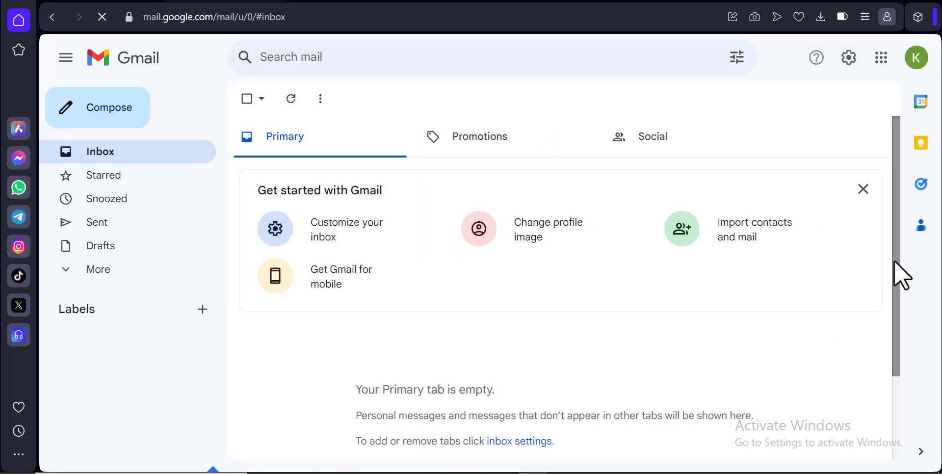
{"action": "left_click_drag", "start_coordinate": [894, 260], "coordinate": [907, 364]}
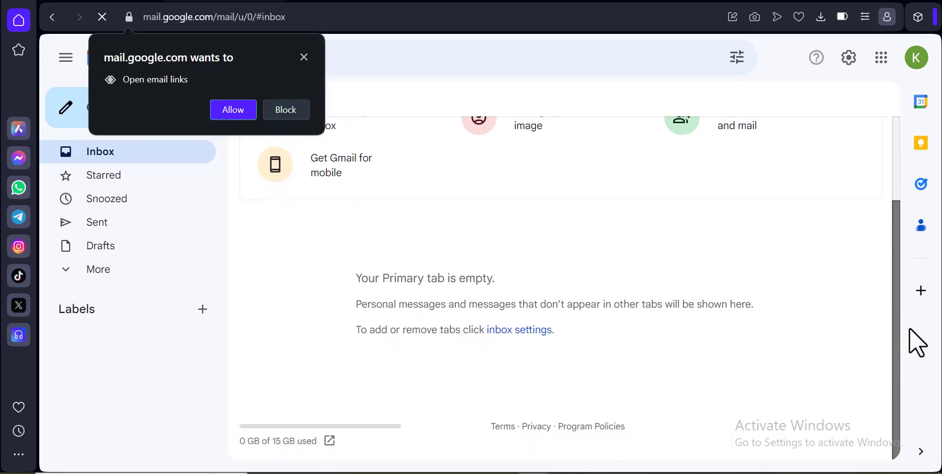
{"action": "left_click_drag", "start_coordinate": [909, 329], "coordinate": [902, 367]}
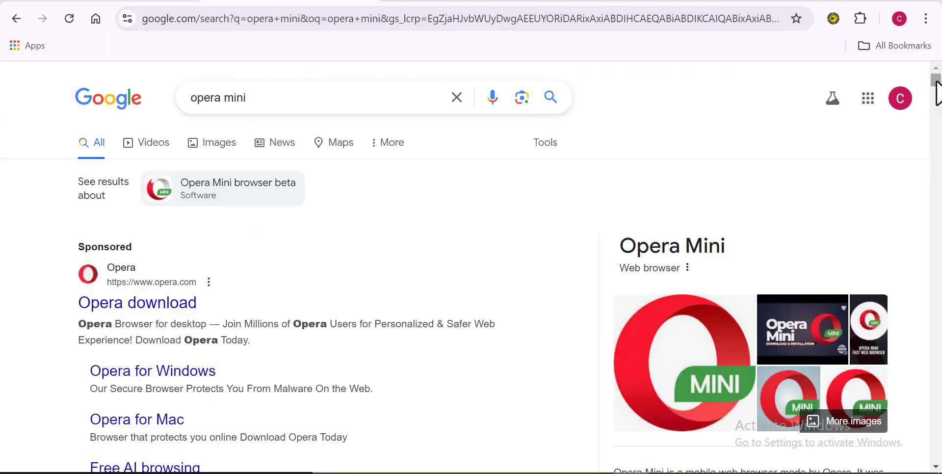
Step: Browse the feature sections of opera.com's download page in Chrome
{"action": "scroll", "coordinate": [937, 93], "scroll_direction": "down", "scroll_amount": 2}
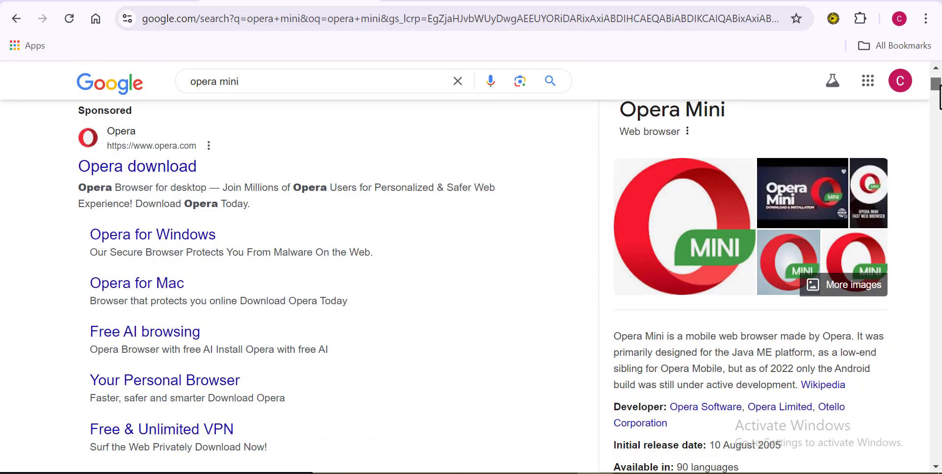
{"action": "left_click", "coordinate": [179, 170]}
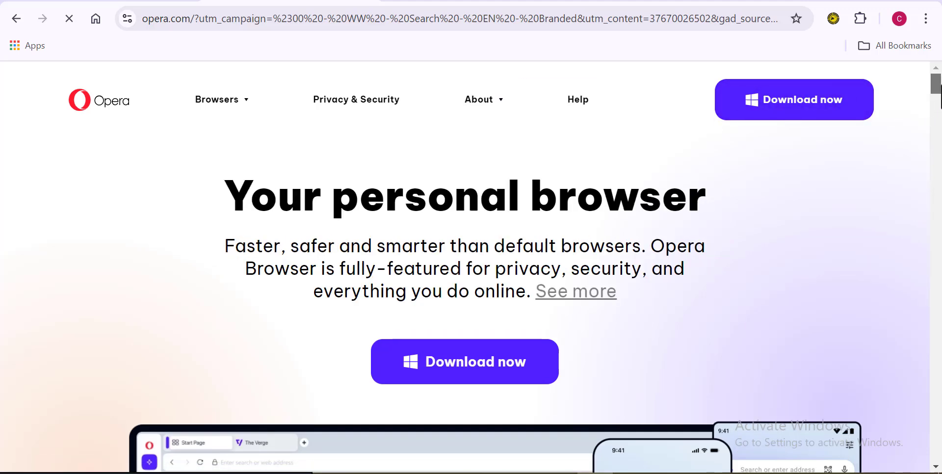
{"action": "scroll", "coordinate": [940, 98], "scroll_direction": "down", "scroll_amount": 4}
{"action": "scroll", "coordinate": [941, 103], "scroll_direction": "up", "scroll_amount": 4}
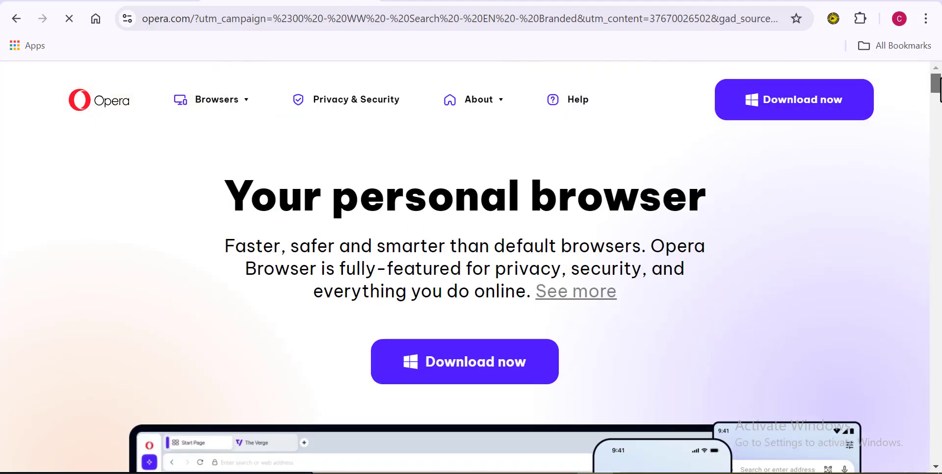
{"action": "scroll", "coordinate": [937, 93], "scroll_direction": "down", "scroll_amount": 10}
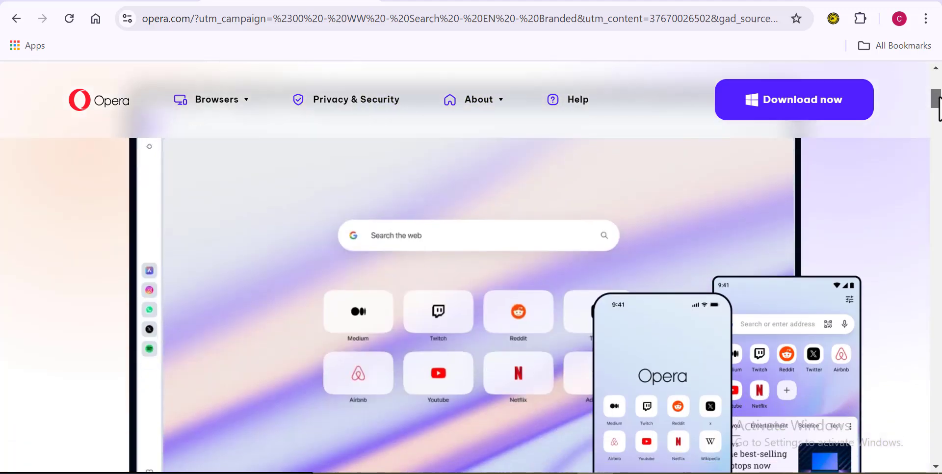
{"action": "scroll", "coordinate": [940, 113], "scroll_direction": "down", "scroll_amount": 6}
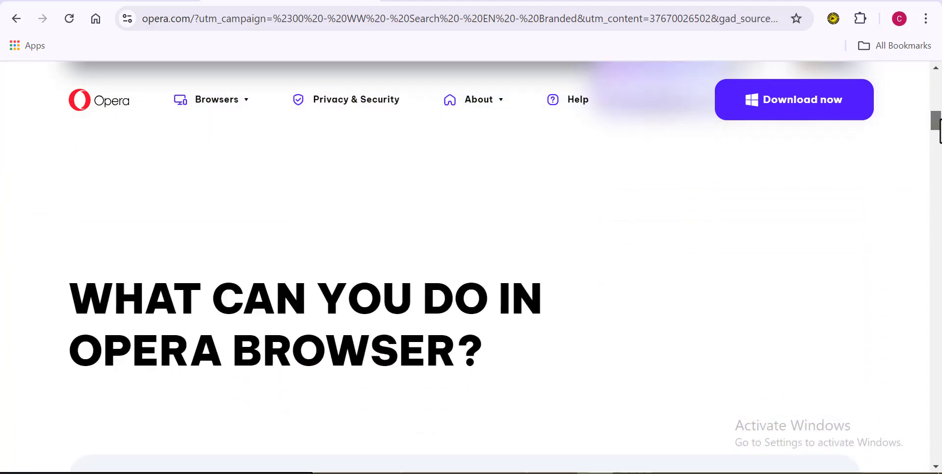
{"action": "left_click_drag", "start_coordinate": [939, 129], "coordinate": [939, 227]}
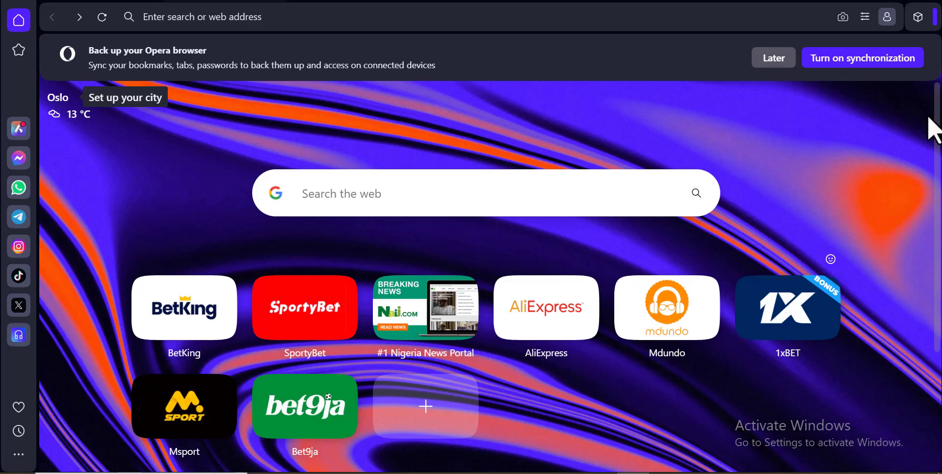
Step: Choose Later on the sync backup banner and open a private window with Ctrl+Shift+N
{"action": "left_click", "coordinate": [776, 62]}
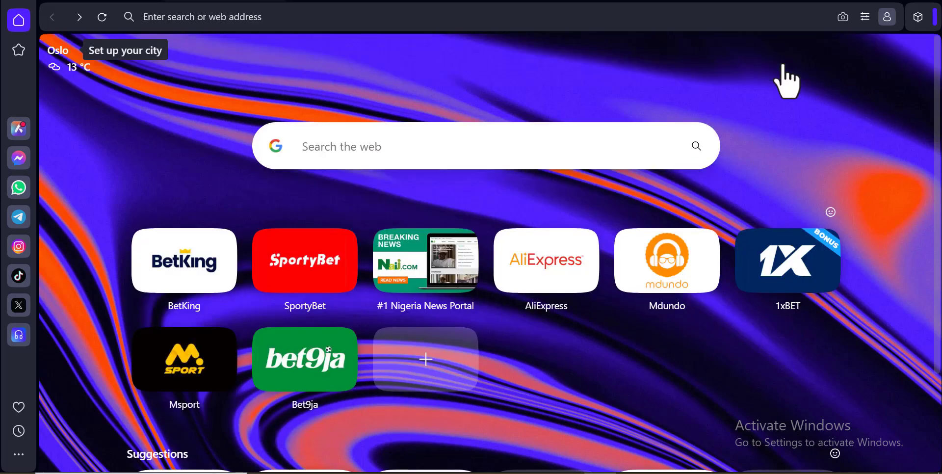
{"action": "key", "text": "ctrl+shift+n"}
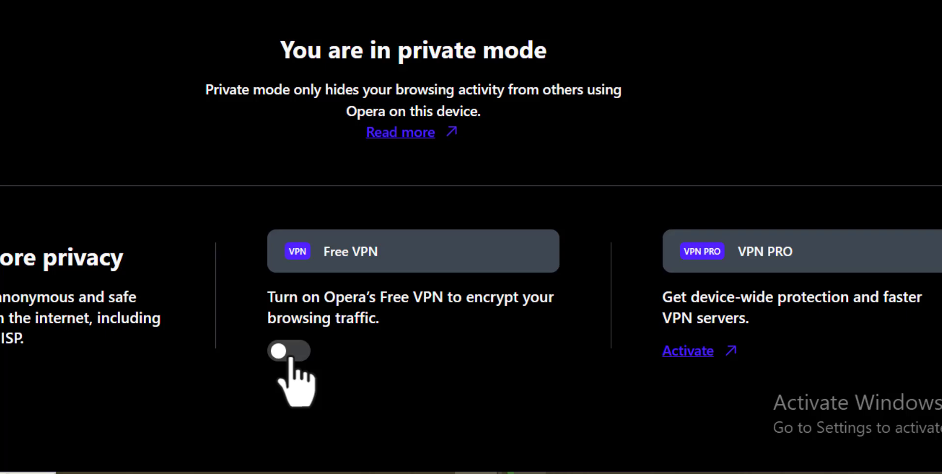
Step: Switch the Free VPN toggle on in the private-mode page
{"action": "left_click", "coordinate": [289, 352]}
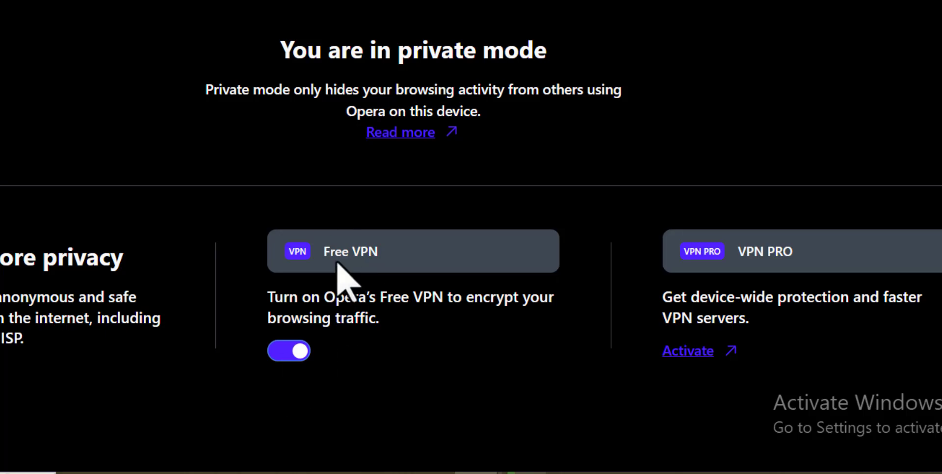
{"action": "left_click_drag", "start_coordinate": [380, 252], "coordinate": [312, 260]}
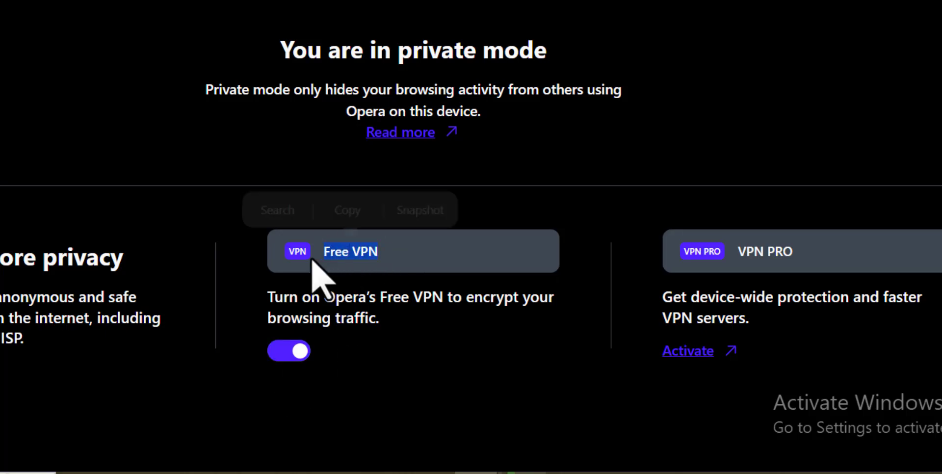
{"action": "left_click", "coordinate": [400, 343]}
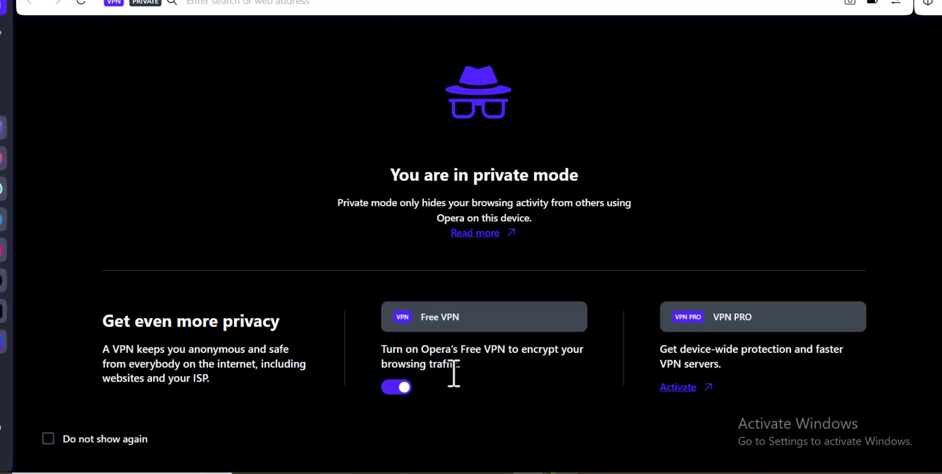
{"action": "left_click", "coordinate": [396, 388]}
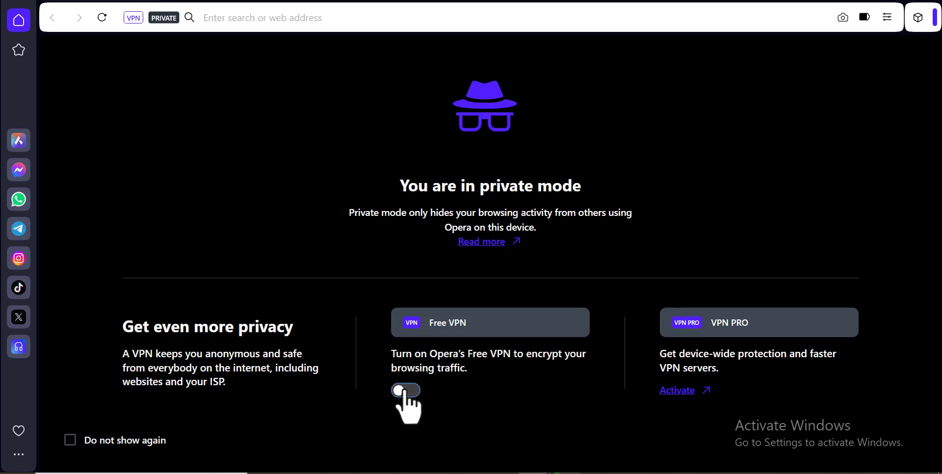
{"action": "left_click", "coordinate": [404, 393]}
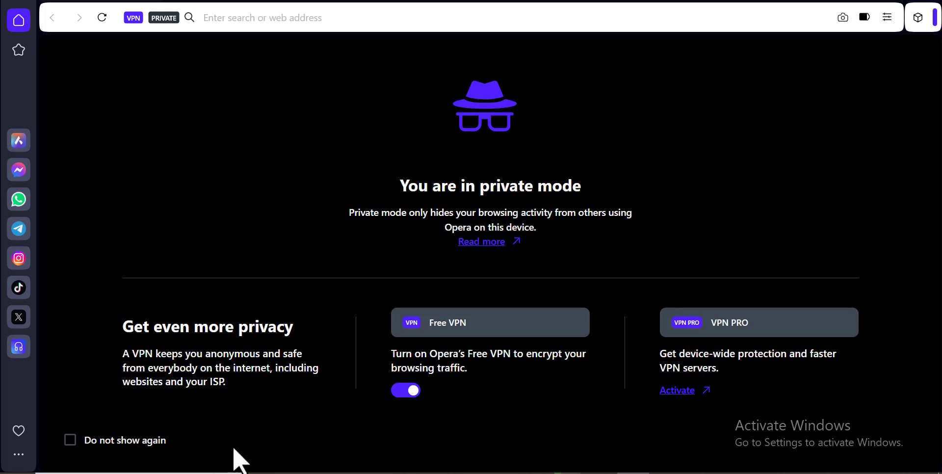
{"action": "left_click", "coordinate": [289, 19]}
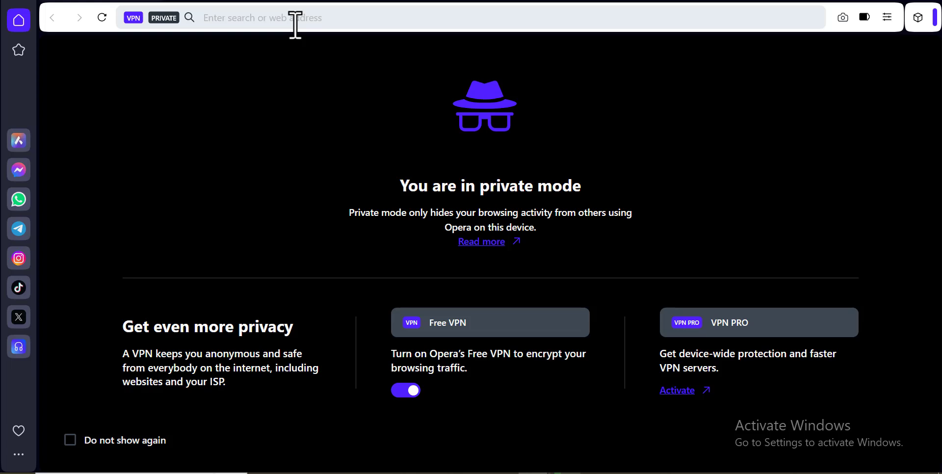
Step: Load gmail.com and choose Create account on the sign-in page
{"action": "type", "text": "g"}
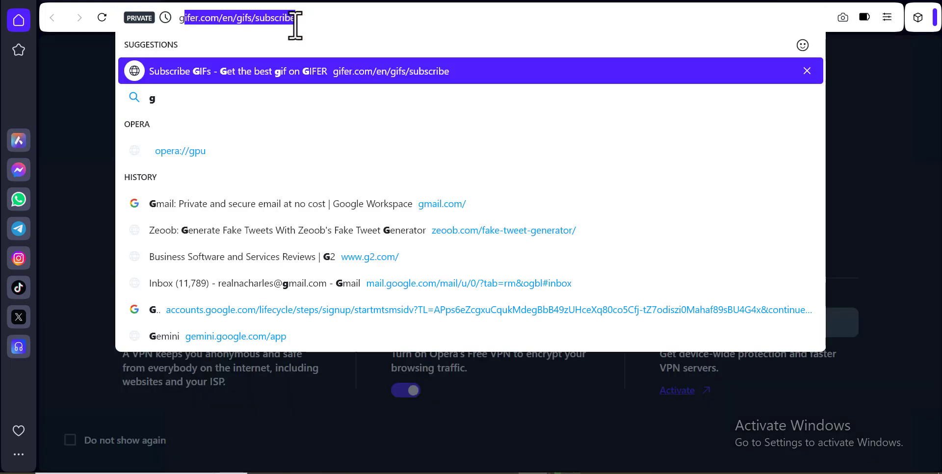
{"action": "type", "text": "mail.com"}
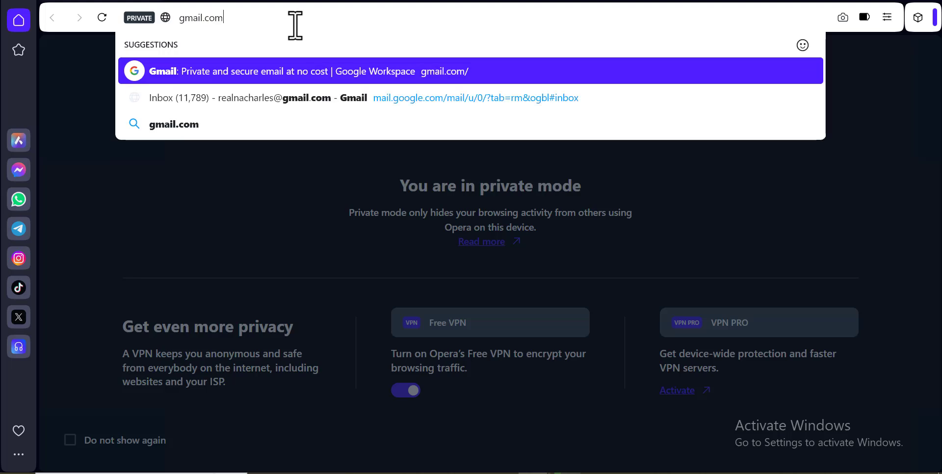
{"action": "key", "text": "Return"}
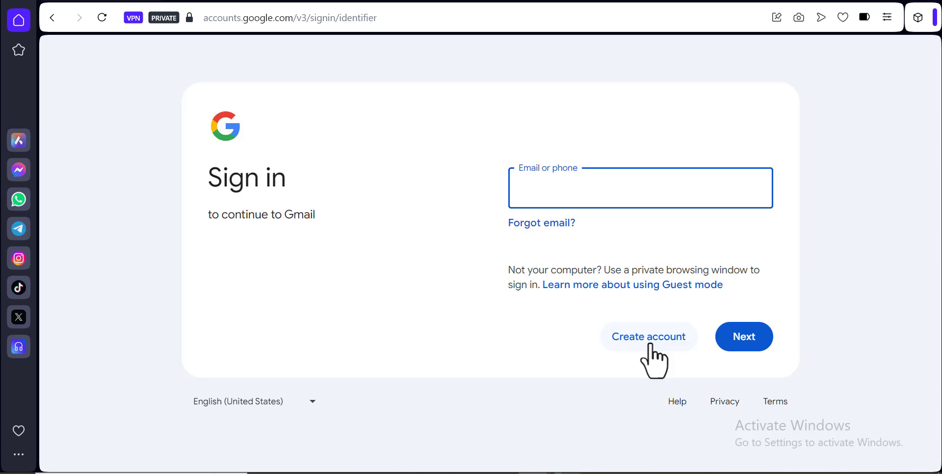
{"action": "left_click", "coordinate": [649, 337]}
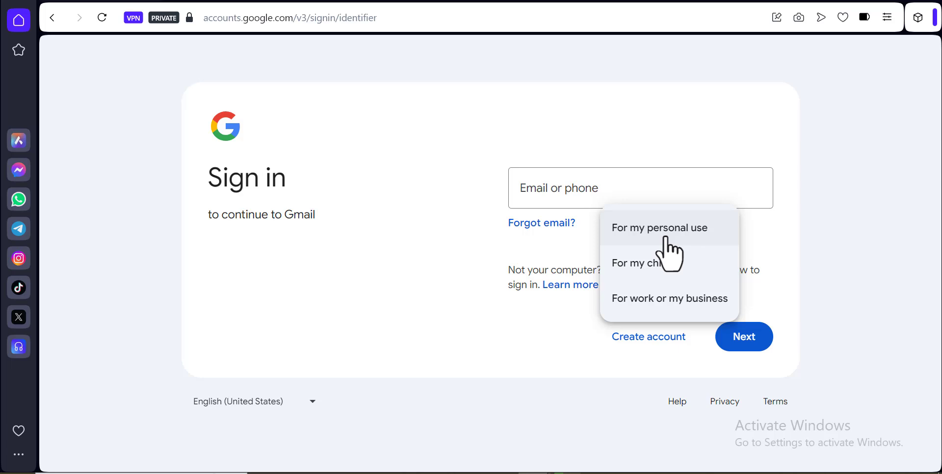
Step: Pick For my personal use, enter the first and last name, and submit
{"action": "left_click", "coordinate": [667, 238]}
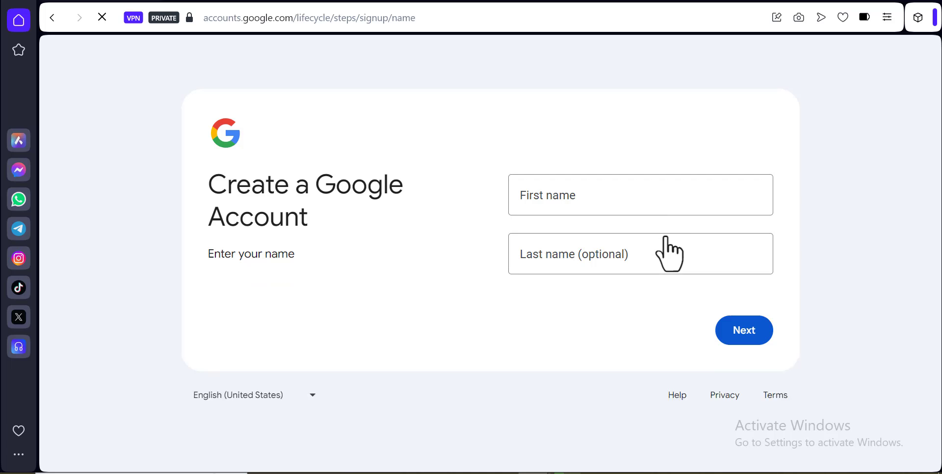
{"action": "left_click", "coordinate": [658, 196]}
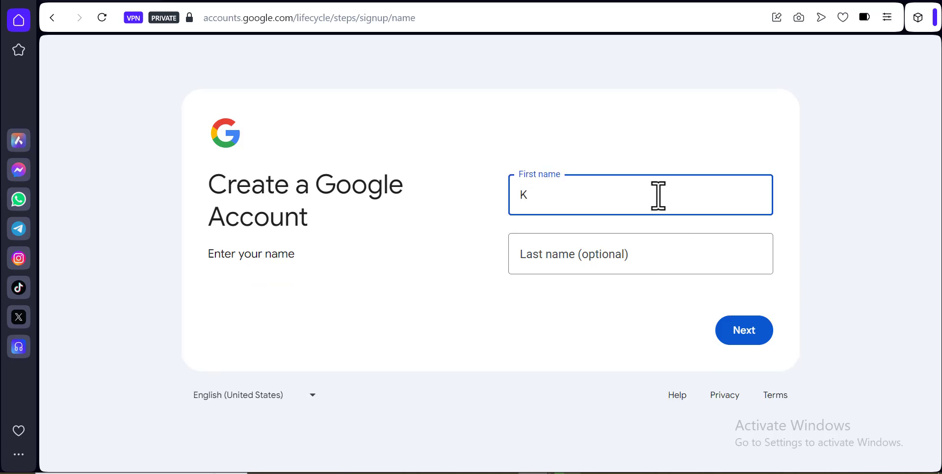
{"action": "left_click", "coordinate": [676, 254]}
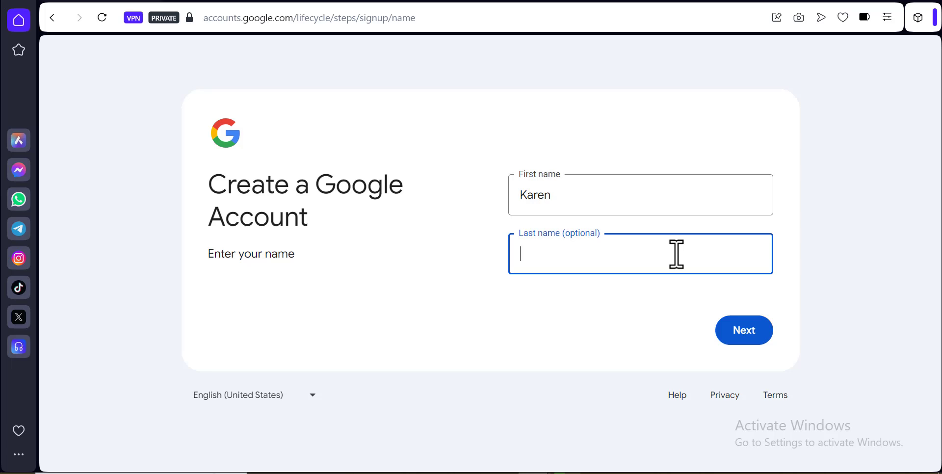
{"action": "left_click", "coordinate": [746, 341]}
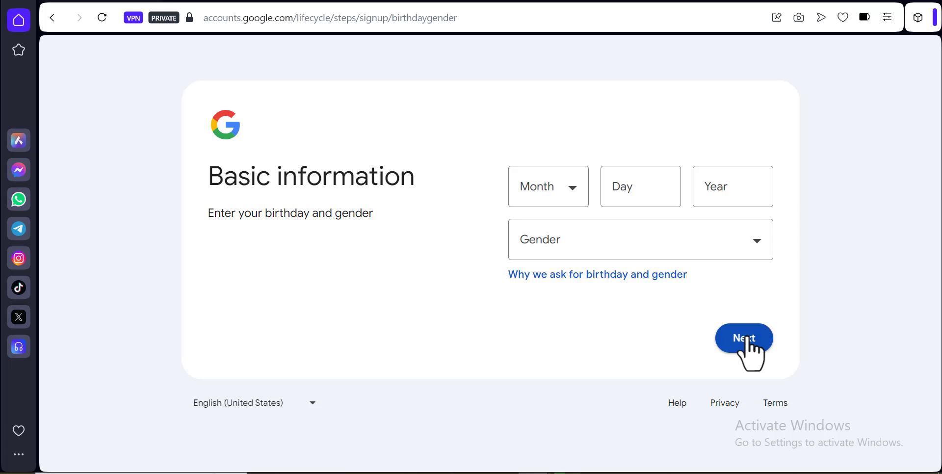
{"action": "left_click", "coordinate": [574, 189]}
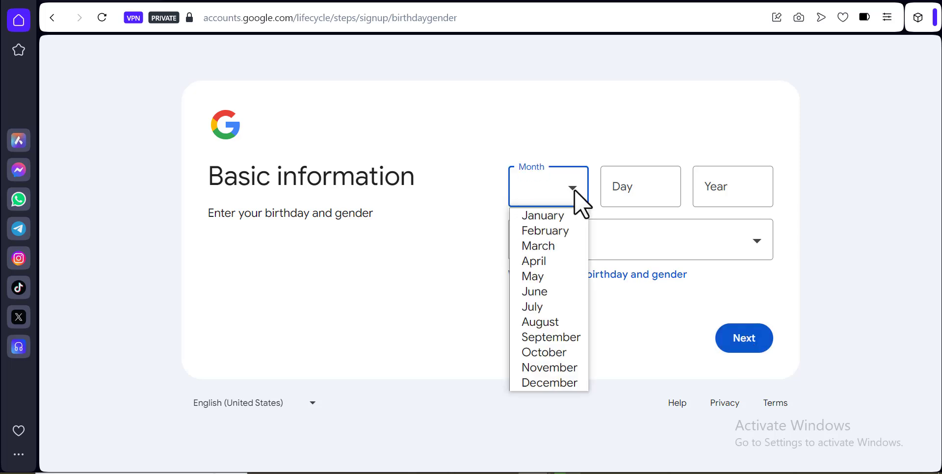
{"action": "left_click", "coordinate": [538, 247]}
{"action": "left_click", "coordinate": [641, 191]}
{"action": "type", "text": "20"}
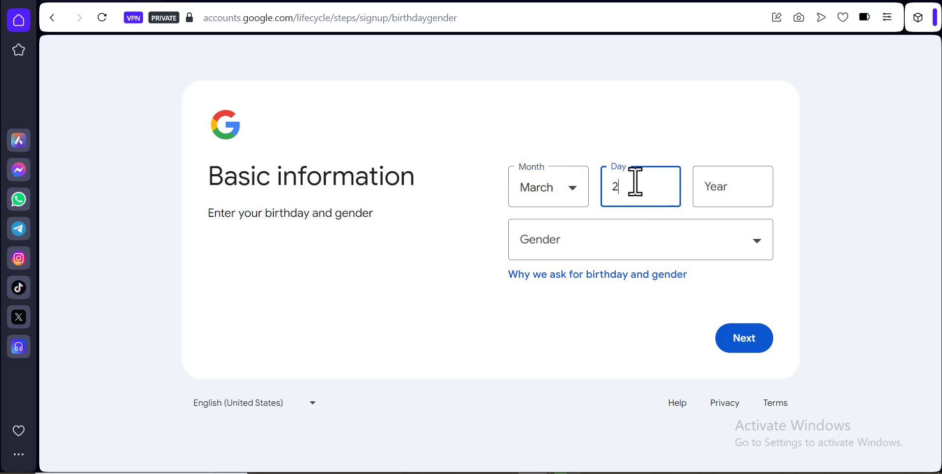
{"action": "left_click", "coordinate": [730, 188]}
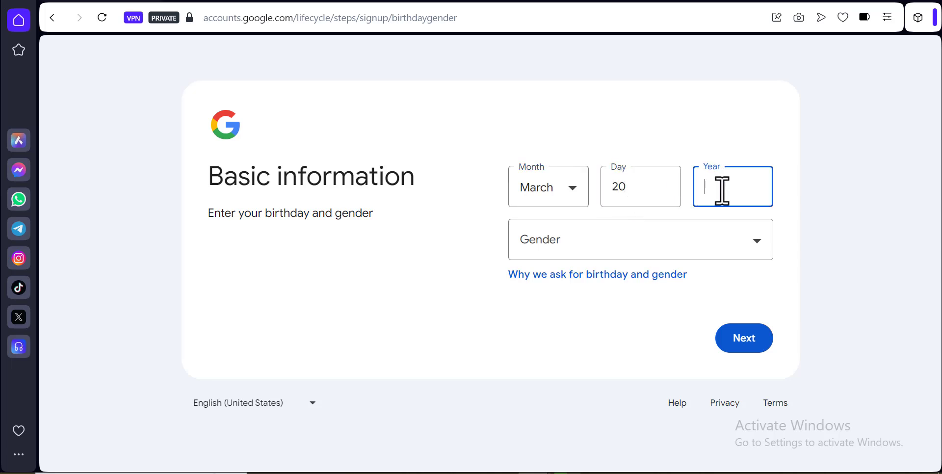
{"action": "type", "text": "2"}
{"action": "key", "text": "BackSpace"}
{"action": "type", "text": "1991"}
{"action": "left_click", "coordinate": [647, 235]}
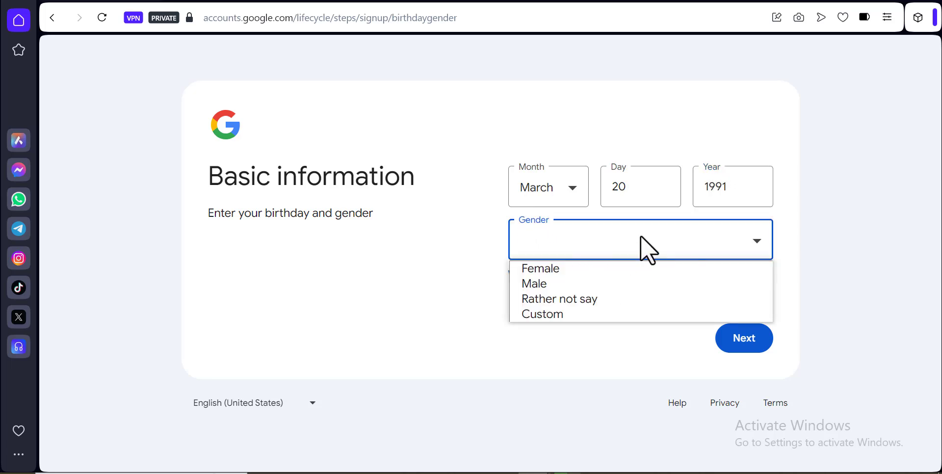
{"action": "left_click", "coordinate": [541, 269]}
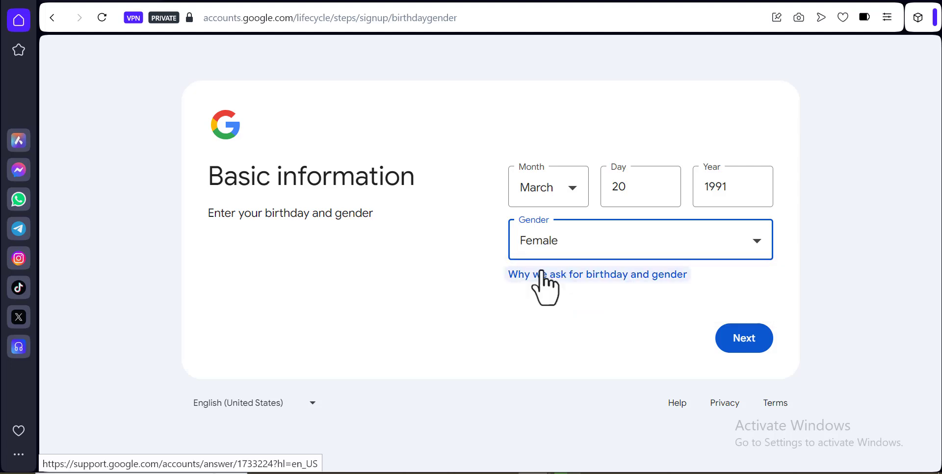
{"action": "left_click", "coordinate": [741, 341]}
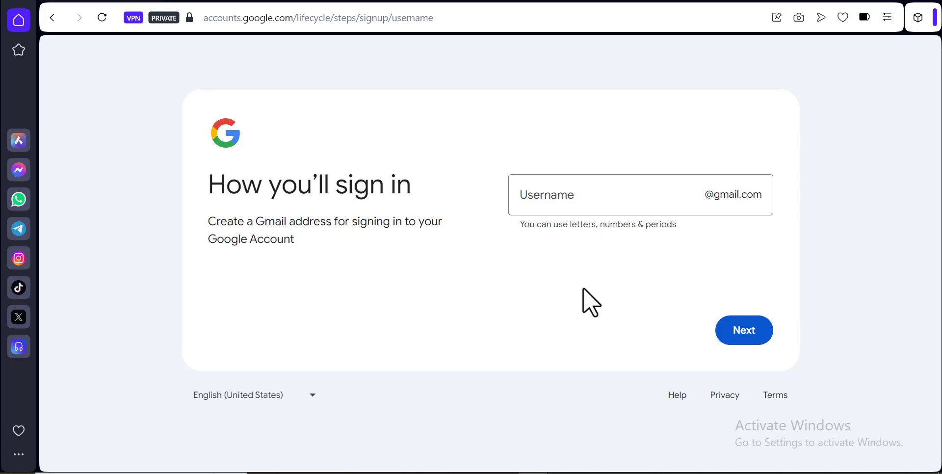
Step: Enter the chosen Gmail username and submit it
{"action": "left_click", "coordinate": [589, 194]}
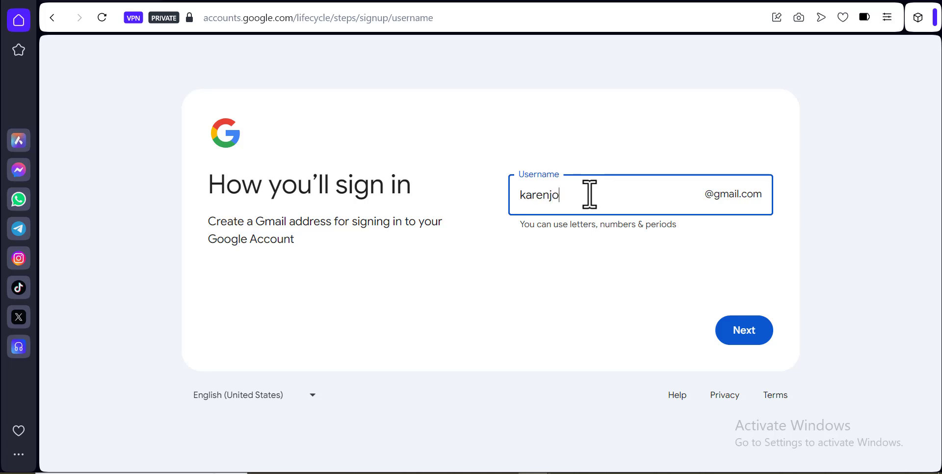
{"action": "left_click", "coordinate": [737, 330]}
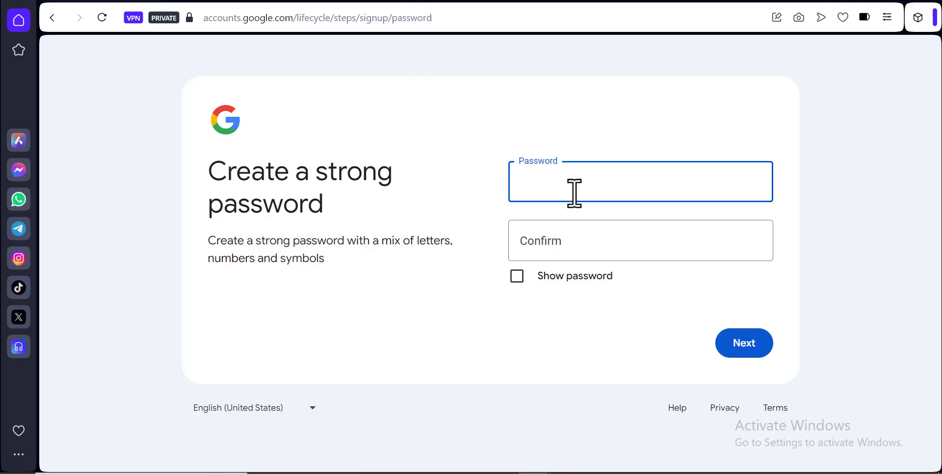
Step: Type the account password, retype it in Confirm, and submit
{"action": "type", "text": "•••••••••••••"}
{"action": "left_click", "coordinate": [582, 240]}
{"action": "type", "text": "•••••••••"}
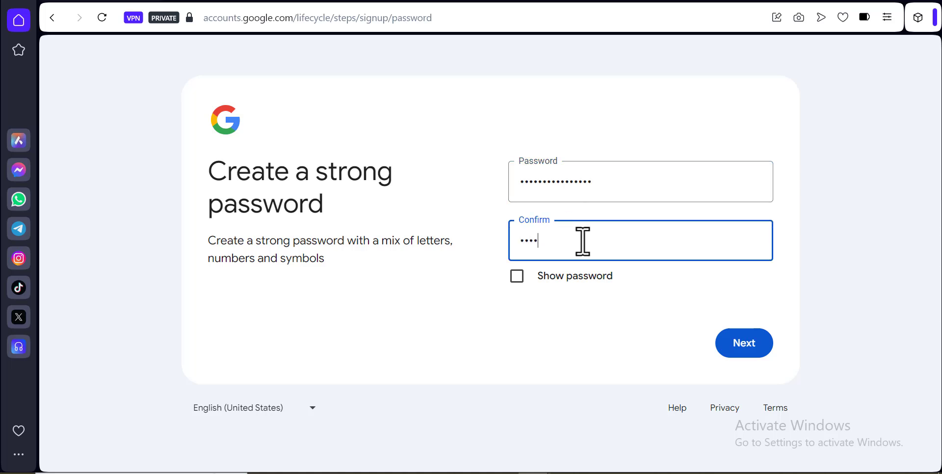
{"action": "type", "text": "••"}
{"action": "left_click", "coordinate": [745, 345]}
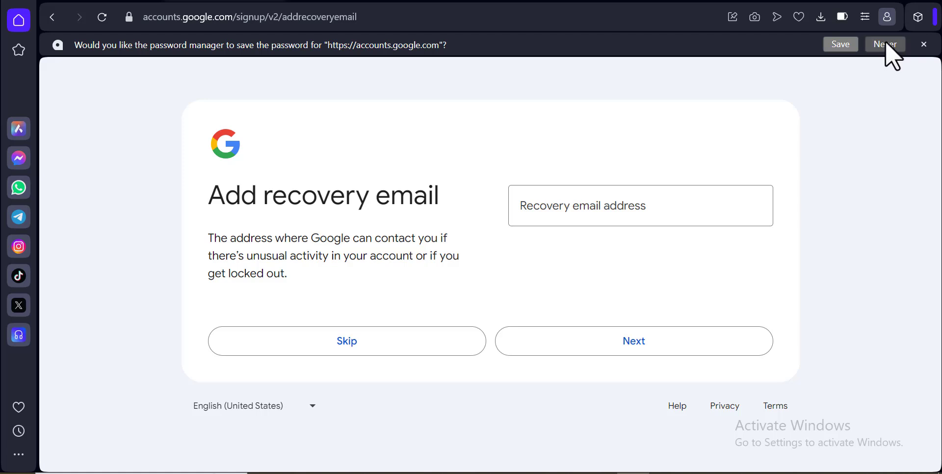
Step: Decline Opera's offer to save the password and skip the recovery email
{"action": "left_click", "coordinate": [850, 51]}
{"action": "left_click", "coordinate": [842, 150]}
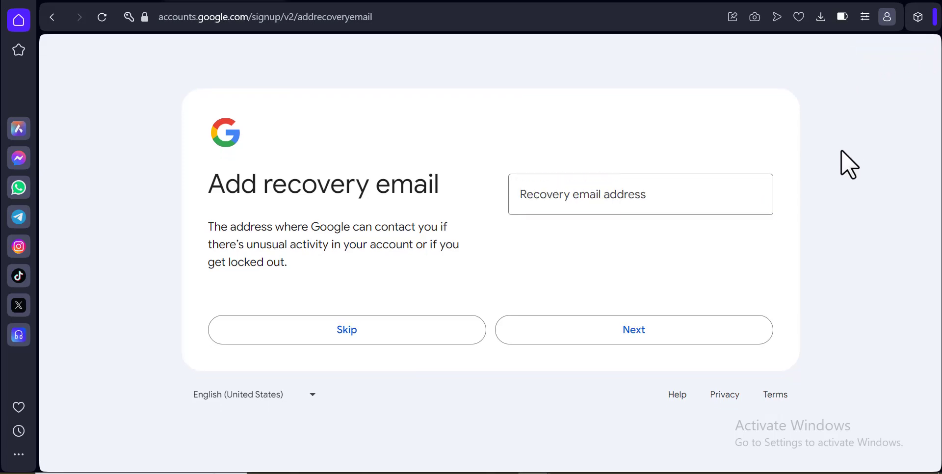
{"action": "left_click", "coordinate": [683, 202]}
{"action": "left_click", "coordinate": [559, 196]}
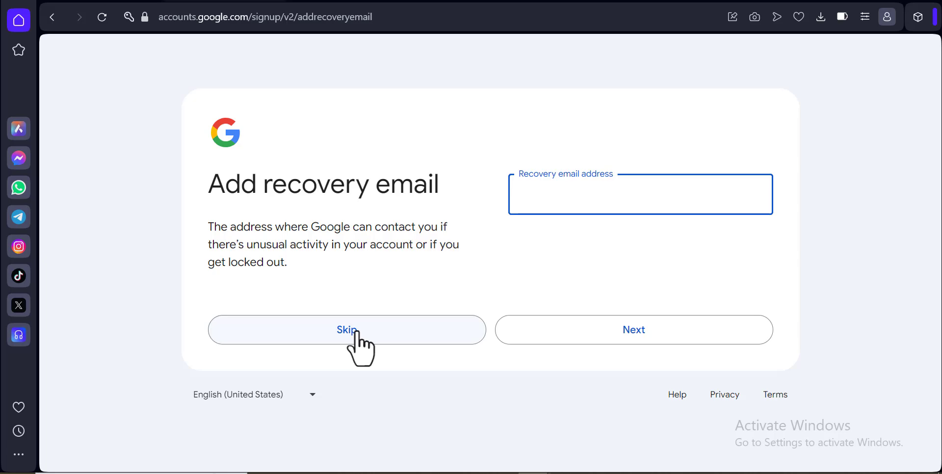
{"action": "left_click", "coordinate": [357, 331]}
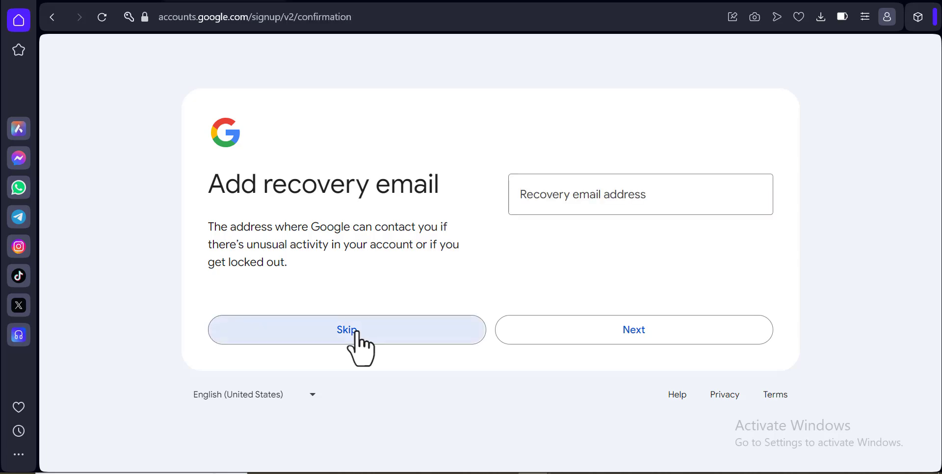
Step: Confirm the skip, review Google's expanded privacy options, and agree to the terms
{"action": "left_click", "coordinate": [357, 332]}
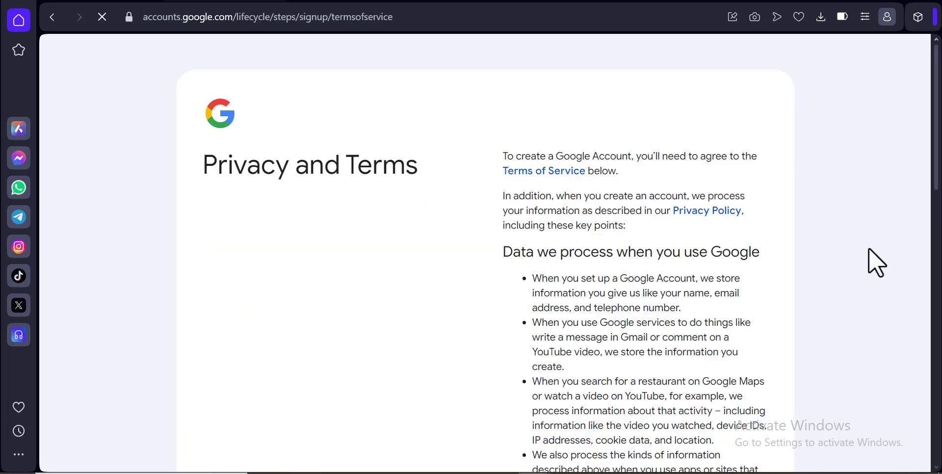
{"action": "left_click_drag", "start_coordinate": [935, 159], "coordinate": [937, 417]}
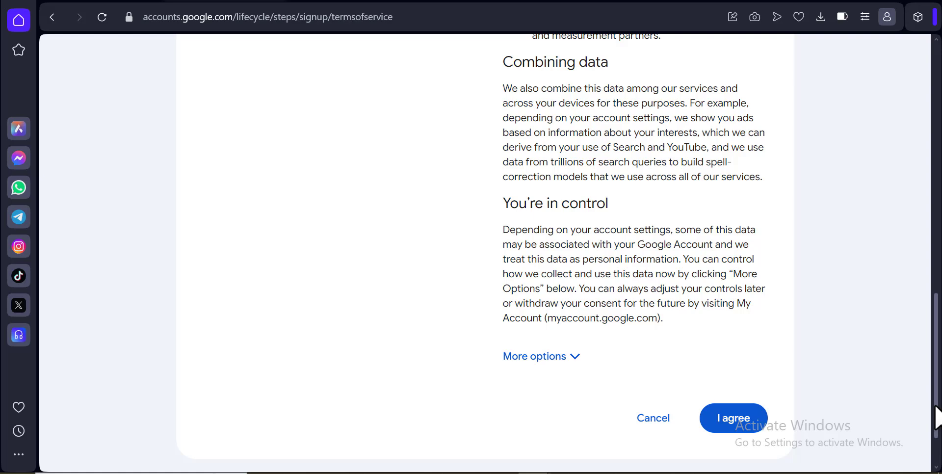
{"action": "left_click_drag", "start_coordinate": [936, 415], "coordinate": [936, 431]}
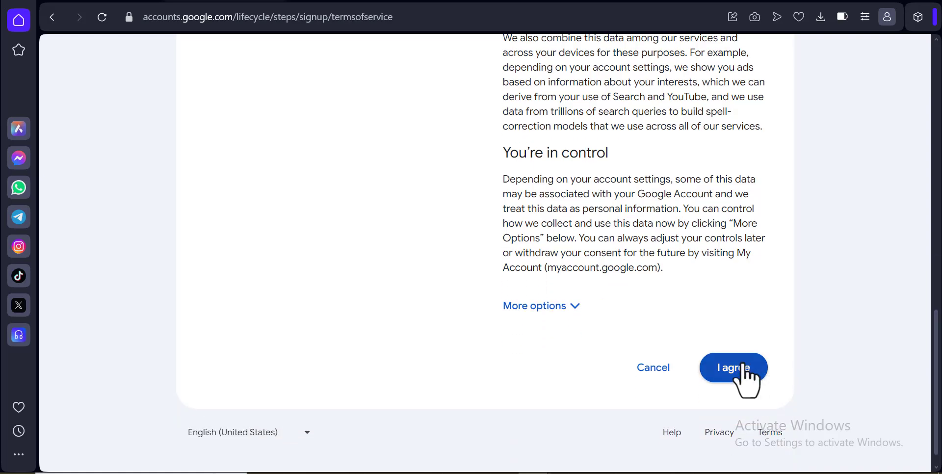
{"action": "left_click", "coordinate": [579, 309]}
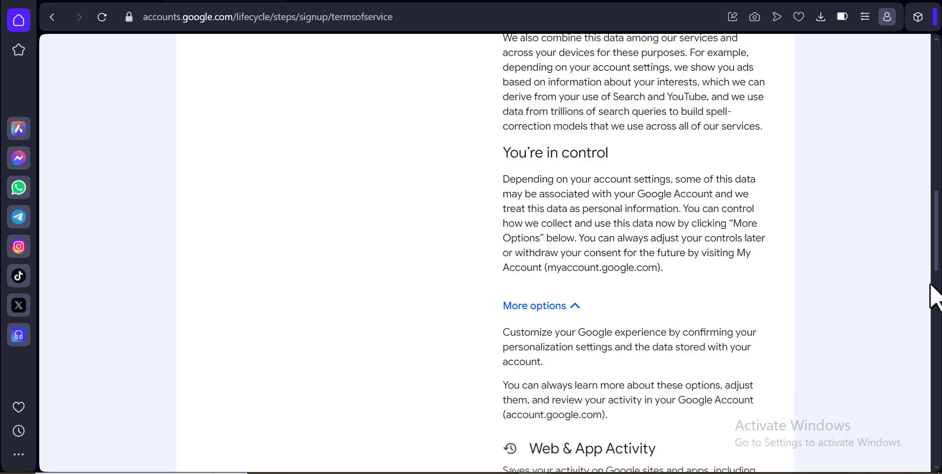
{"action": "left_click_drag", "start_coordinate": [936, 264], "coordinate": [936, 353]}
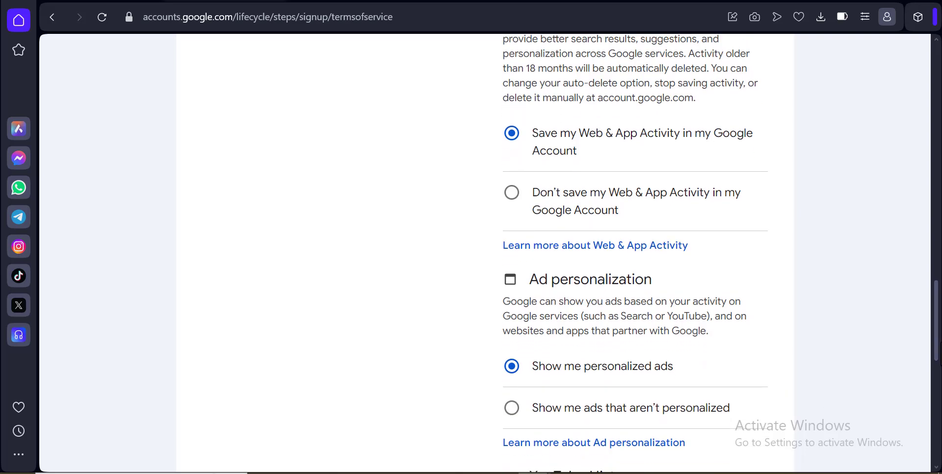
{"action": "left_click_drag", "start_coordinate": [937, 343], "coordinate": [938, 442]}
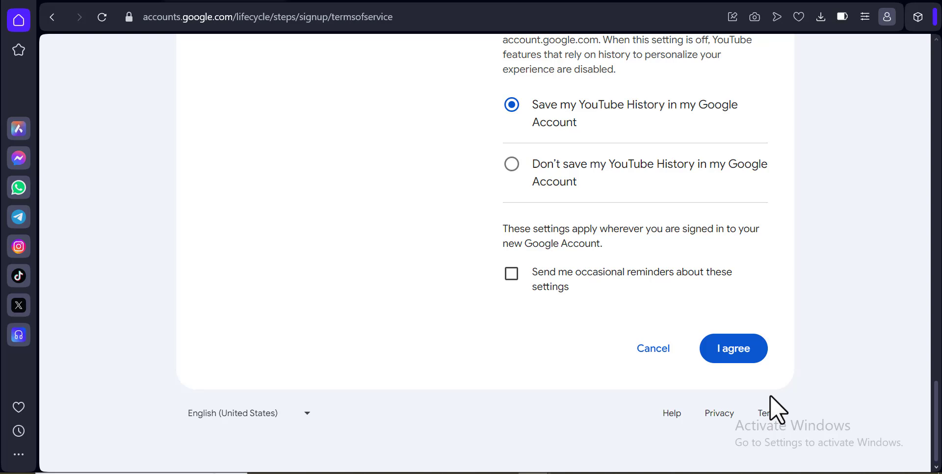
{"action": "left_click", "coordinate": [735, 346]}
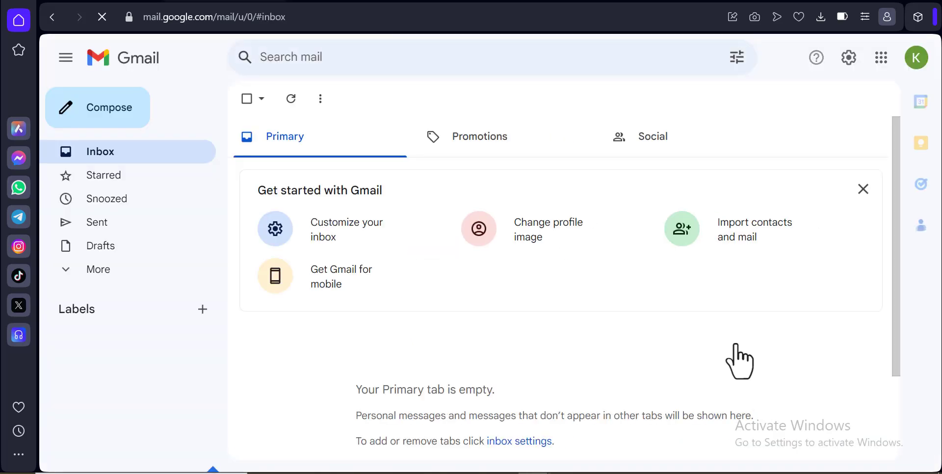
Step: Close the 'Open email links' prompt and show the Google account panel
{"action": "scroll", "coordinate": [896, 275], "scroll_direction": "down", "scroll_amount": 2}
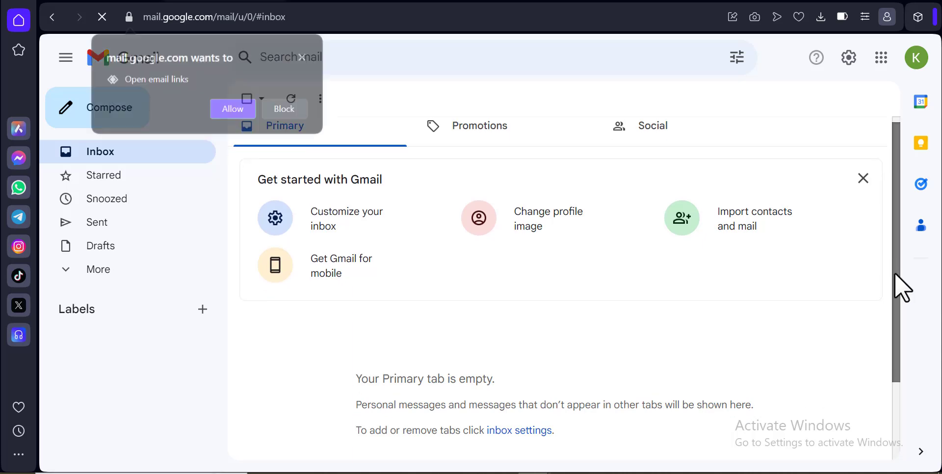
{"action": "left_click_drag", "start_coordinate": [894, 273], "coordinate": [905, 372]}
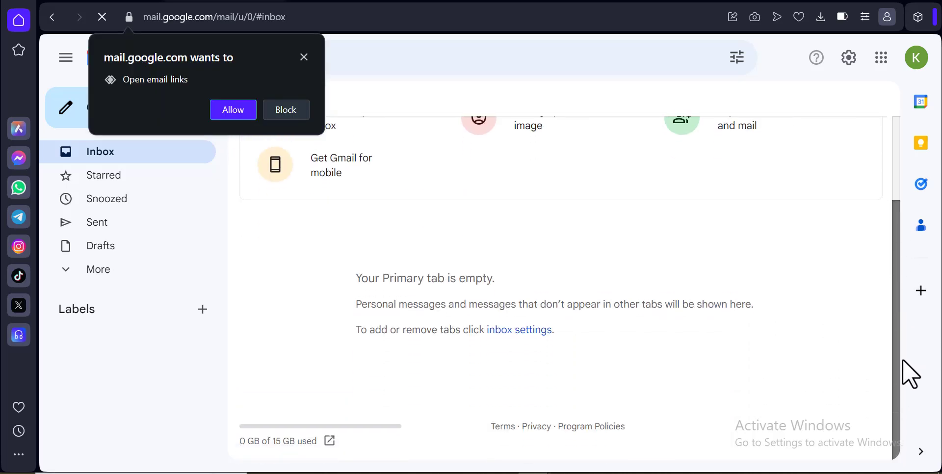
{"action": "left_click", "coordinate": [303, 56]}
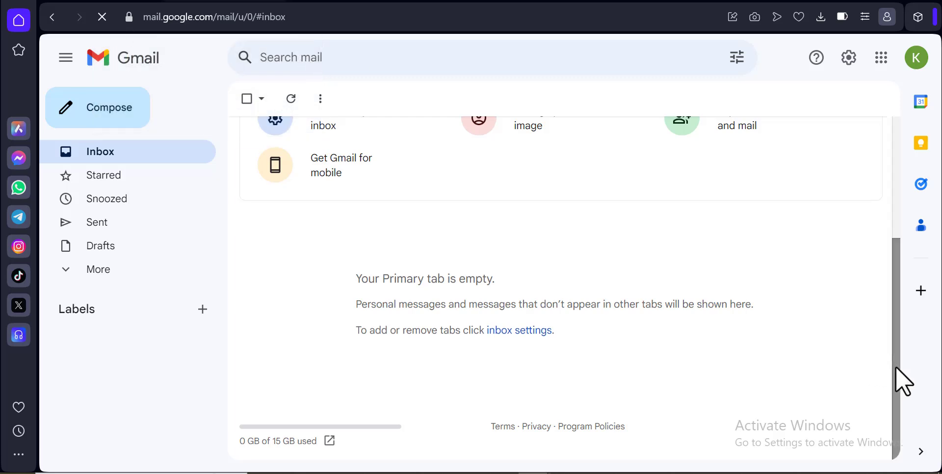
{"action": "left_click_drag", "start_coordinate": [896, 367], "coordinate": [853, 237]}
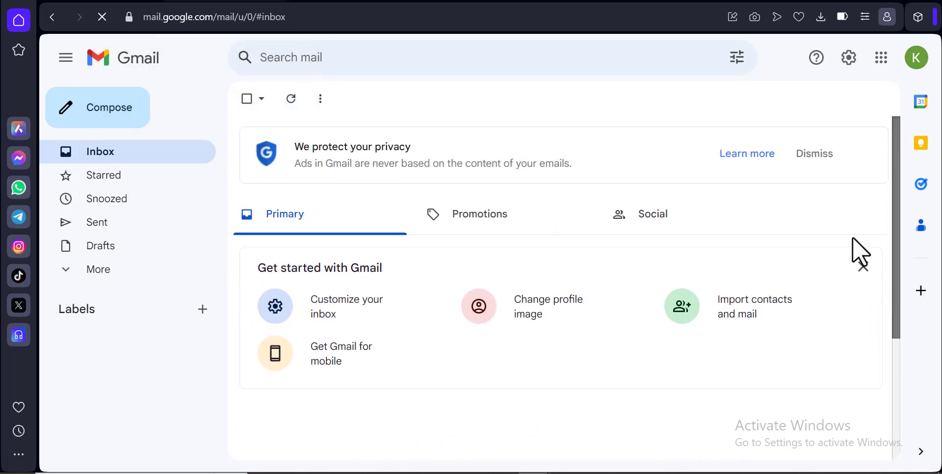
{"action": "left_click", "coordinate": [916, 59]}
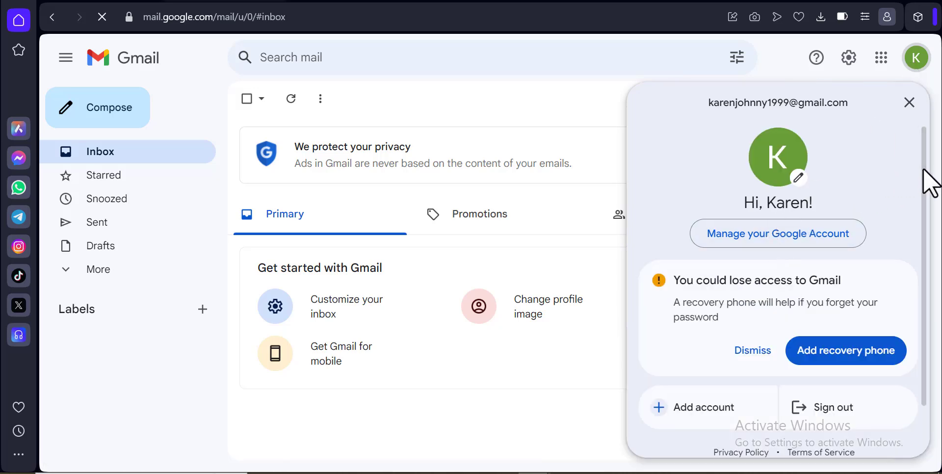
{"action": "scroll", "coordinate": [923, 168], "scroll_direction": "down", "scroll_amount": 1}
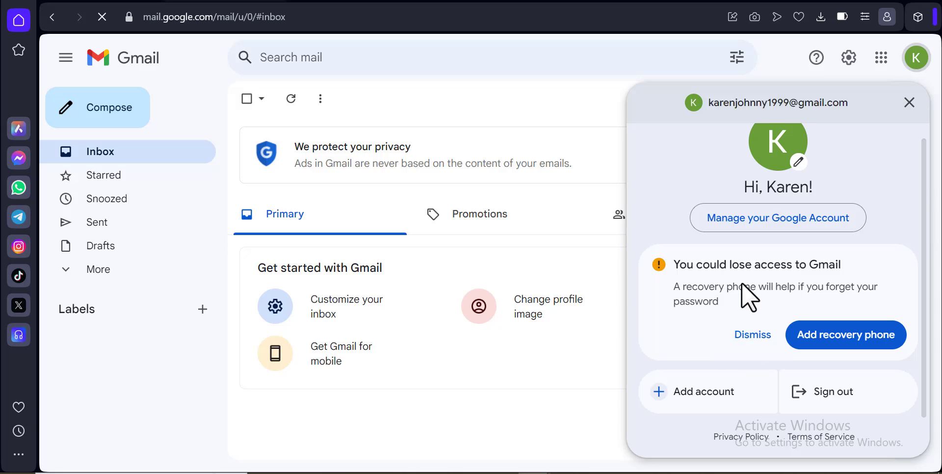
{"action": "left_click_drag", "start_coordinate": [674, 265], "coordinate": [761, 279]}
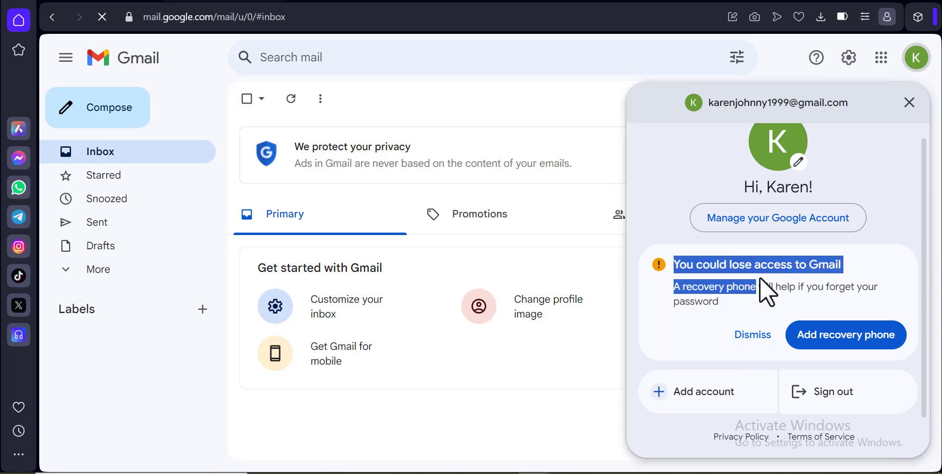
{"action": "left_click_drag", "start_coordinate": [837, 282], "coordinate": [852, 285]}
{"action": "left_click", "coordinate": [864, 296]}
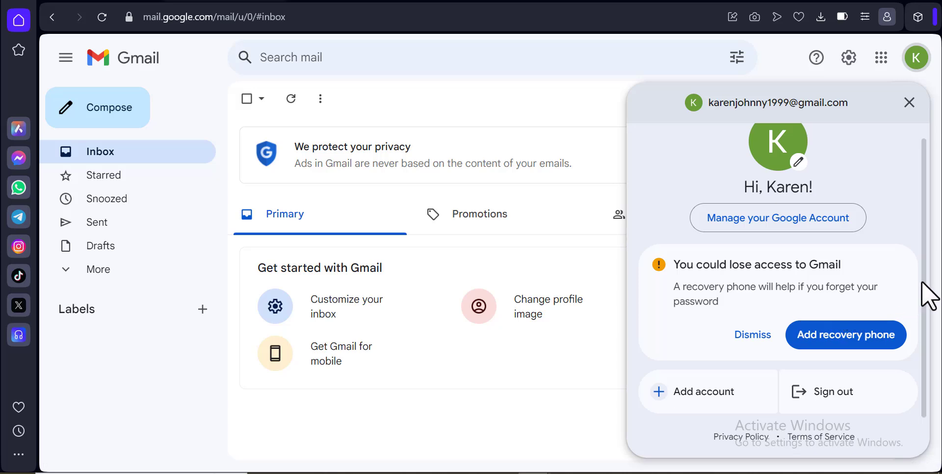
{"action": "scroll", "coordinate": [923, 281], "scroll_direction": "up", "scroll_amount": 1}
Step: Close the account panel and browse the Sent, Inbox and More mail folders
{"action": "left_click", "coordinate": [909, 103]}
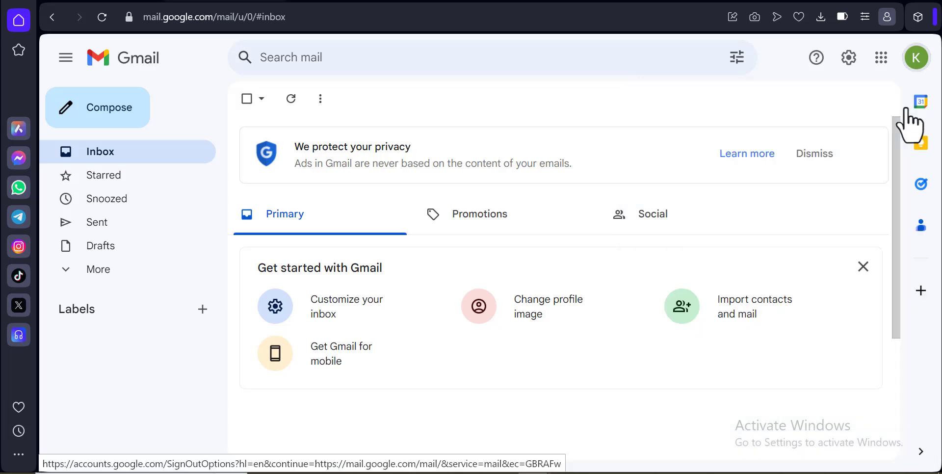
{"action": "left_click_drag", "start_coordinate": [894, 139], "coordinate": [891, 110]}
{"action": "left_click", "coordinate": [113, 232]}
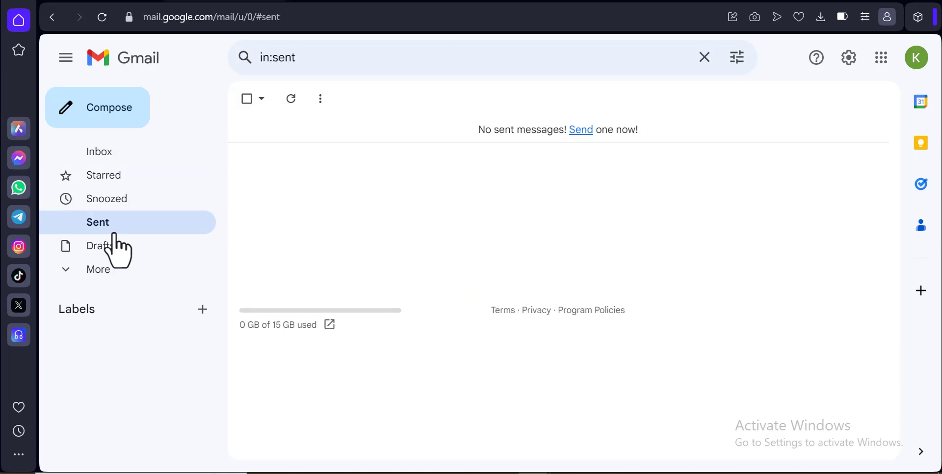
{"action": "left_click", "coordinate": [100, 160]}
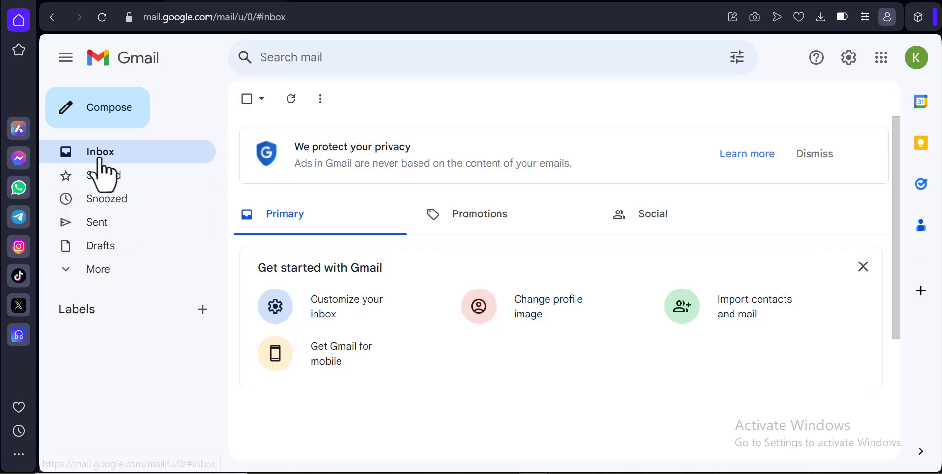
{"action": "left_click", "coordinate": [134, 270]}
{"action": "left_click", "coordinate": [134, 271]}
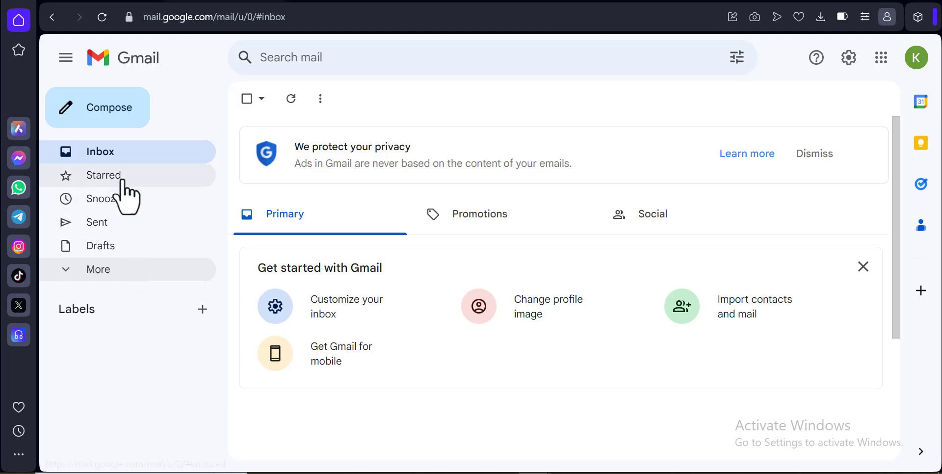
{"action": "left_click", "coordinate": [122, 154]}
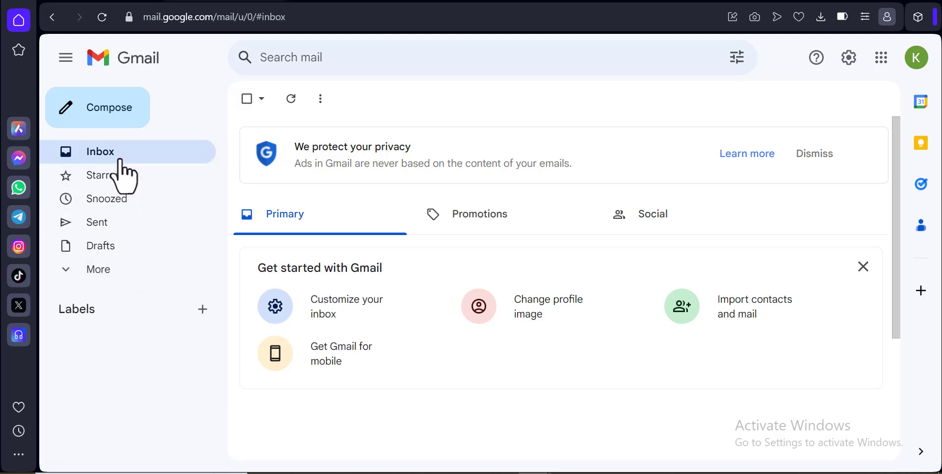
Step: View the Promotions, Social and Primary tabs, then choose Account from Google apps
{"action": "left_click", "coordinate": [426, 209]}
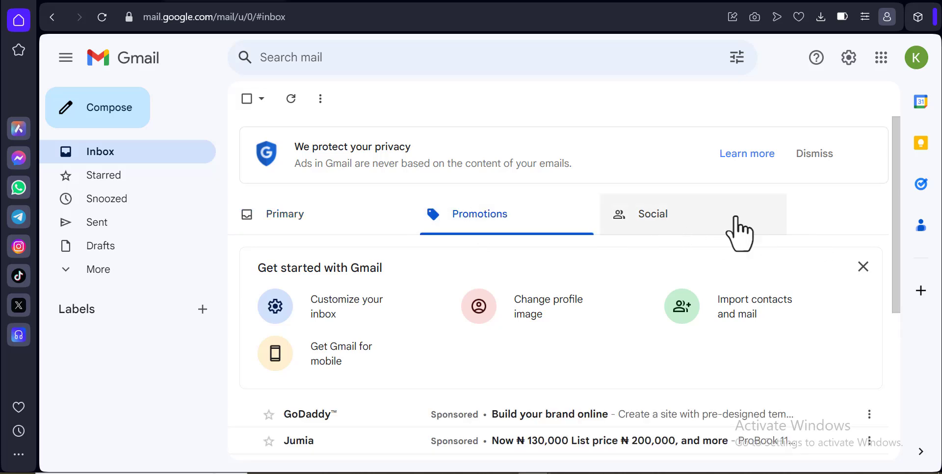
{"action": "mouse_move", "coordinate": [895, 211]}
{"action": "left_mouse_down"}
{"action": "mouse_move", "coordinate": [896, 346]}
{"action": "mouse_move", "coordinate": [904, 200]}
{"action": "left_mouse_up"}
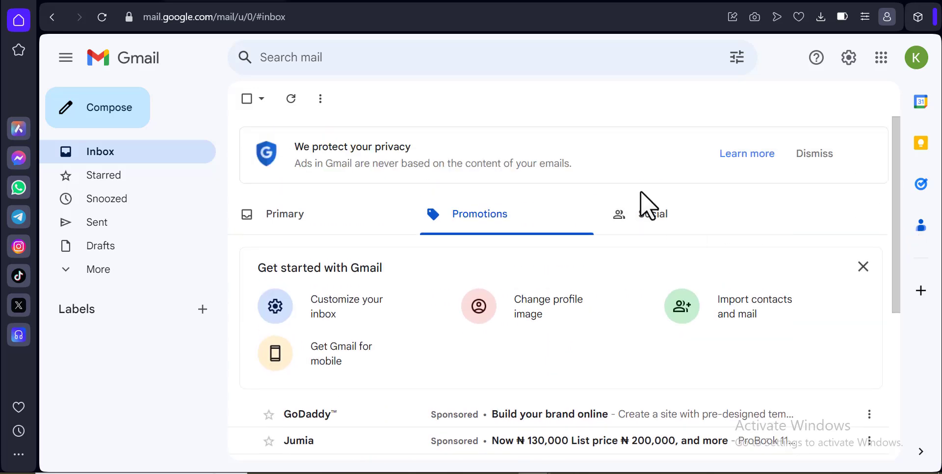
{"action": "left_click", "coordinate": [659, 222]}
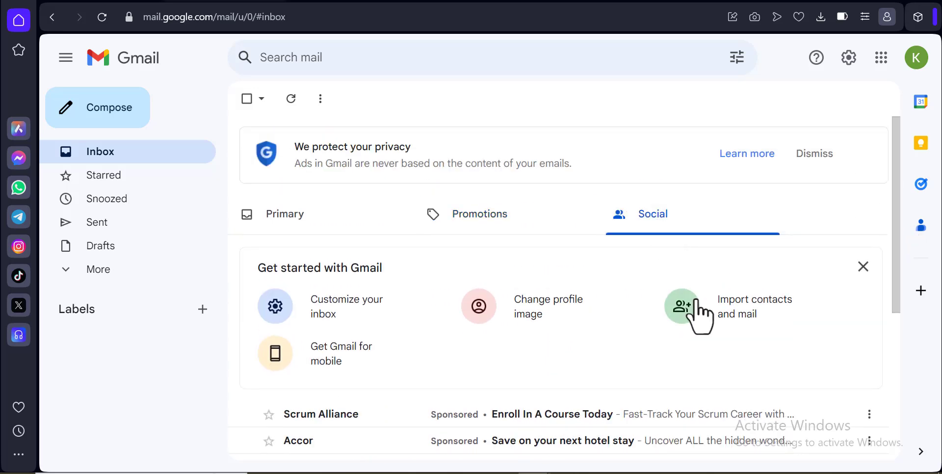
{"action": "left_click_drag", "start_coordinate": [893, 264], "coordinate": [893, 344]}
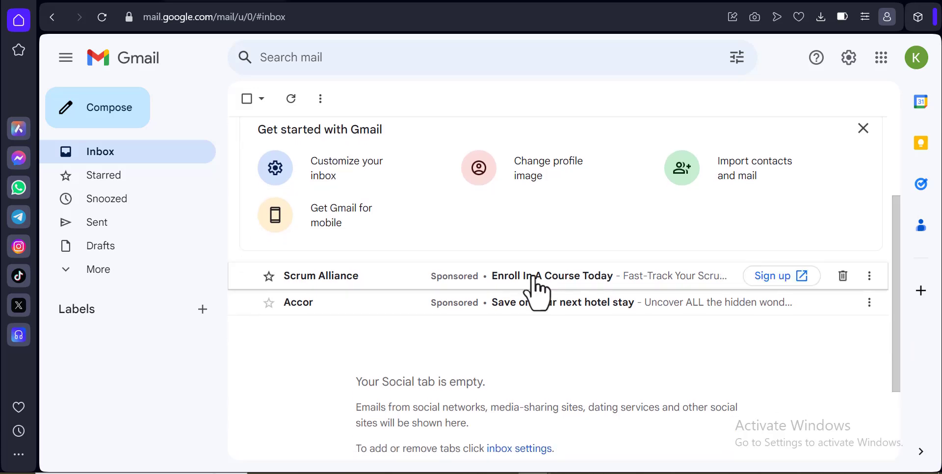
{"action": "left_click_drag", "start_coordinate": [898, 289], "coordinate": [883, 195]}
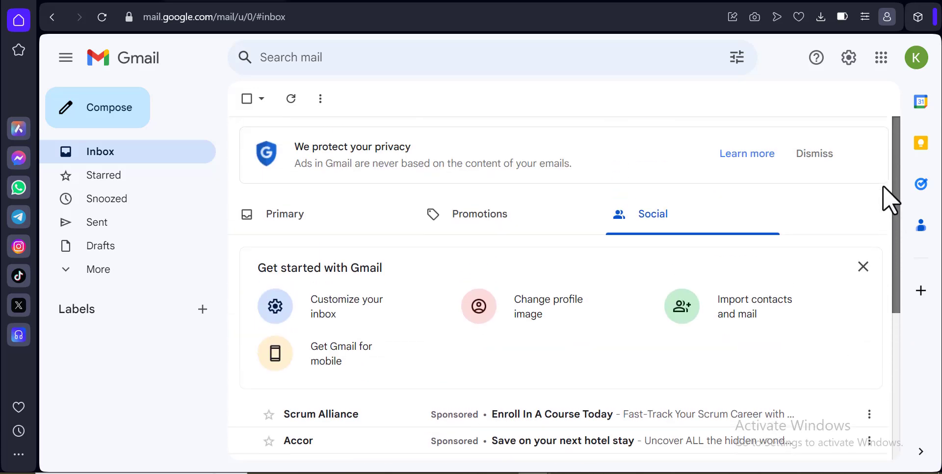
{"action": "left_click", "coordinate": [281, 226]}
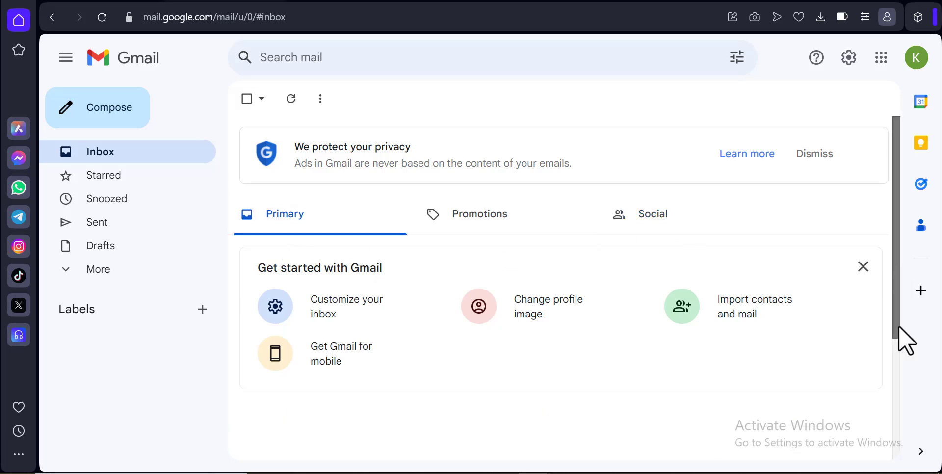
{"action": "left_click_drag", "start_coordinate": [900, 328], "coordinate": [924, 201]}
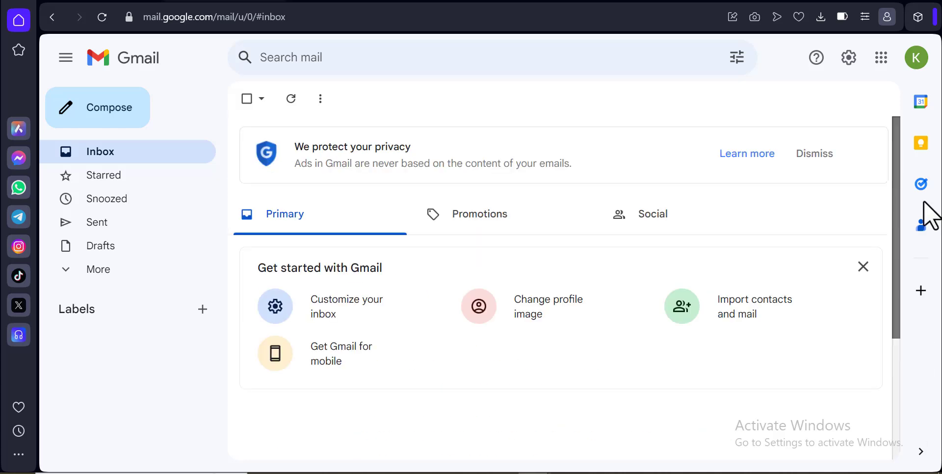
{"action": "left_click", "coordinate": [879, 57]}
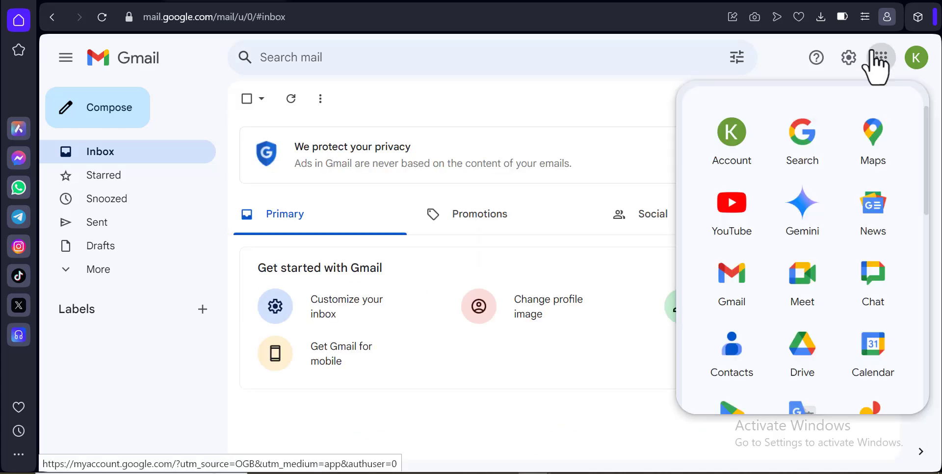
{"action": "left_click", "coordinate": [726, 148]}
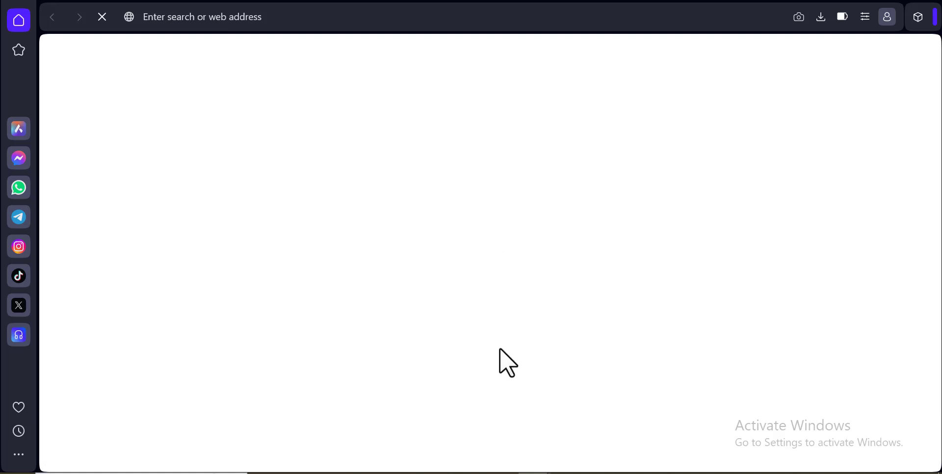